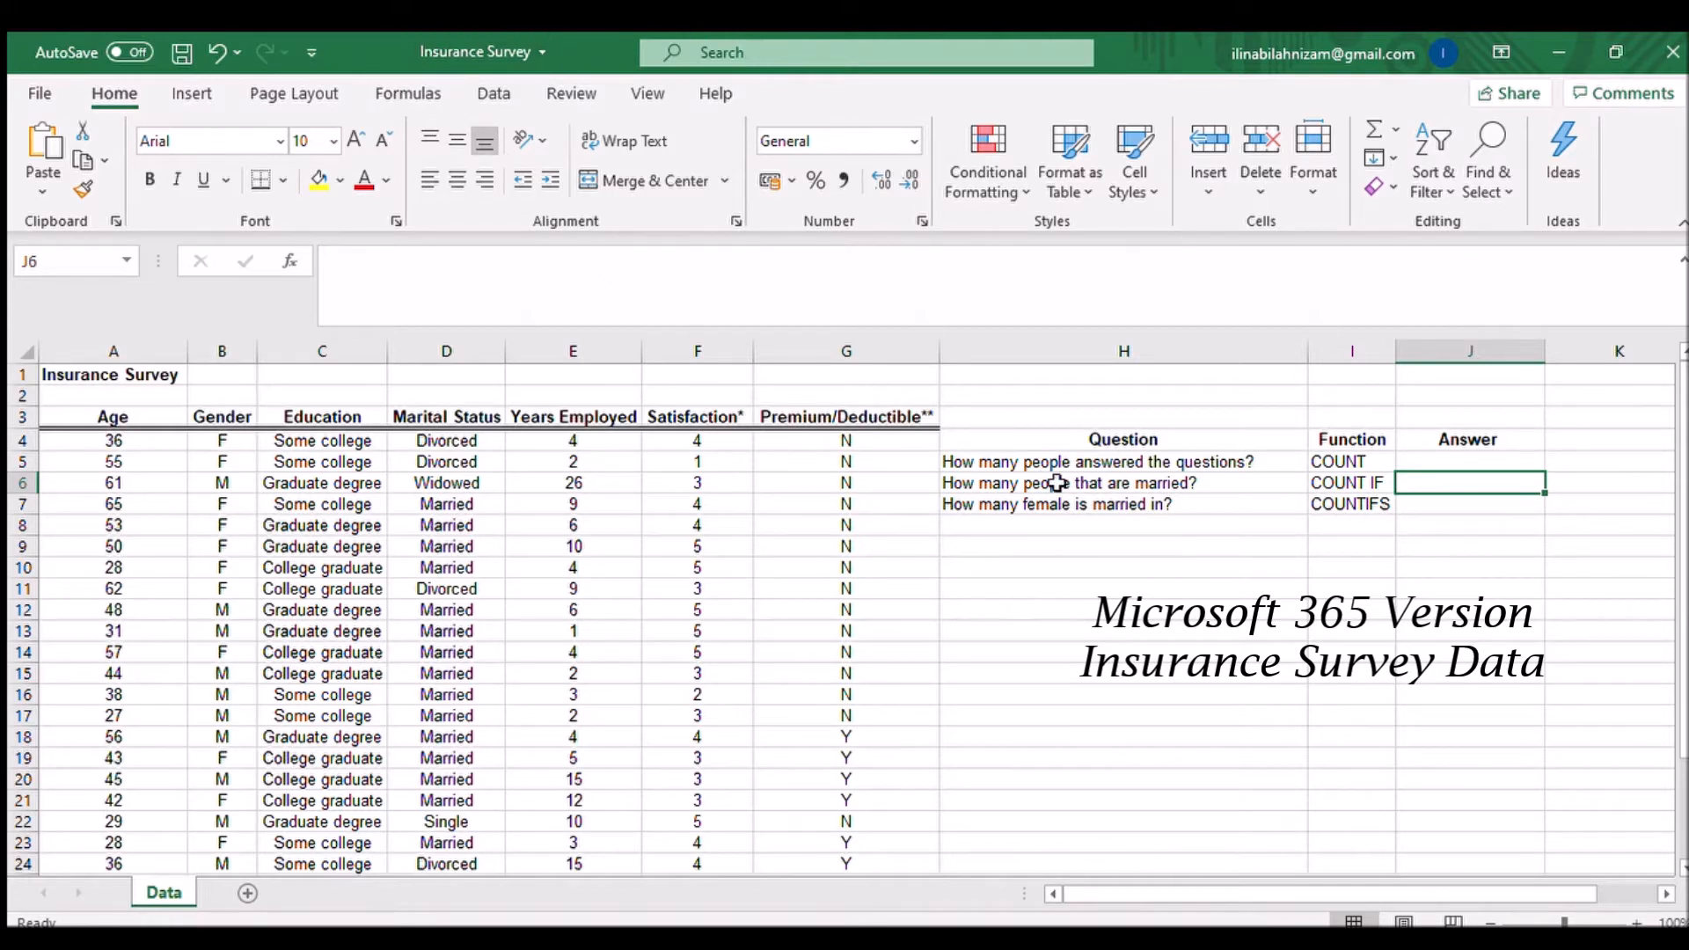
Step: Review the three questions and the function names COUNT, COUNT IF and COUNTIFS listed beside the survey data
{"action": "left_click_drag", "start_coordinate": [1357, 461], "coordinate": [1346, 498]}
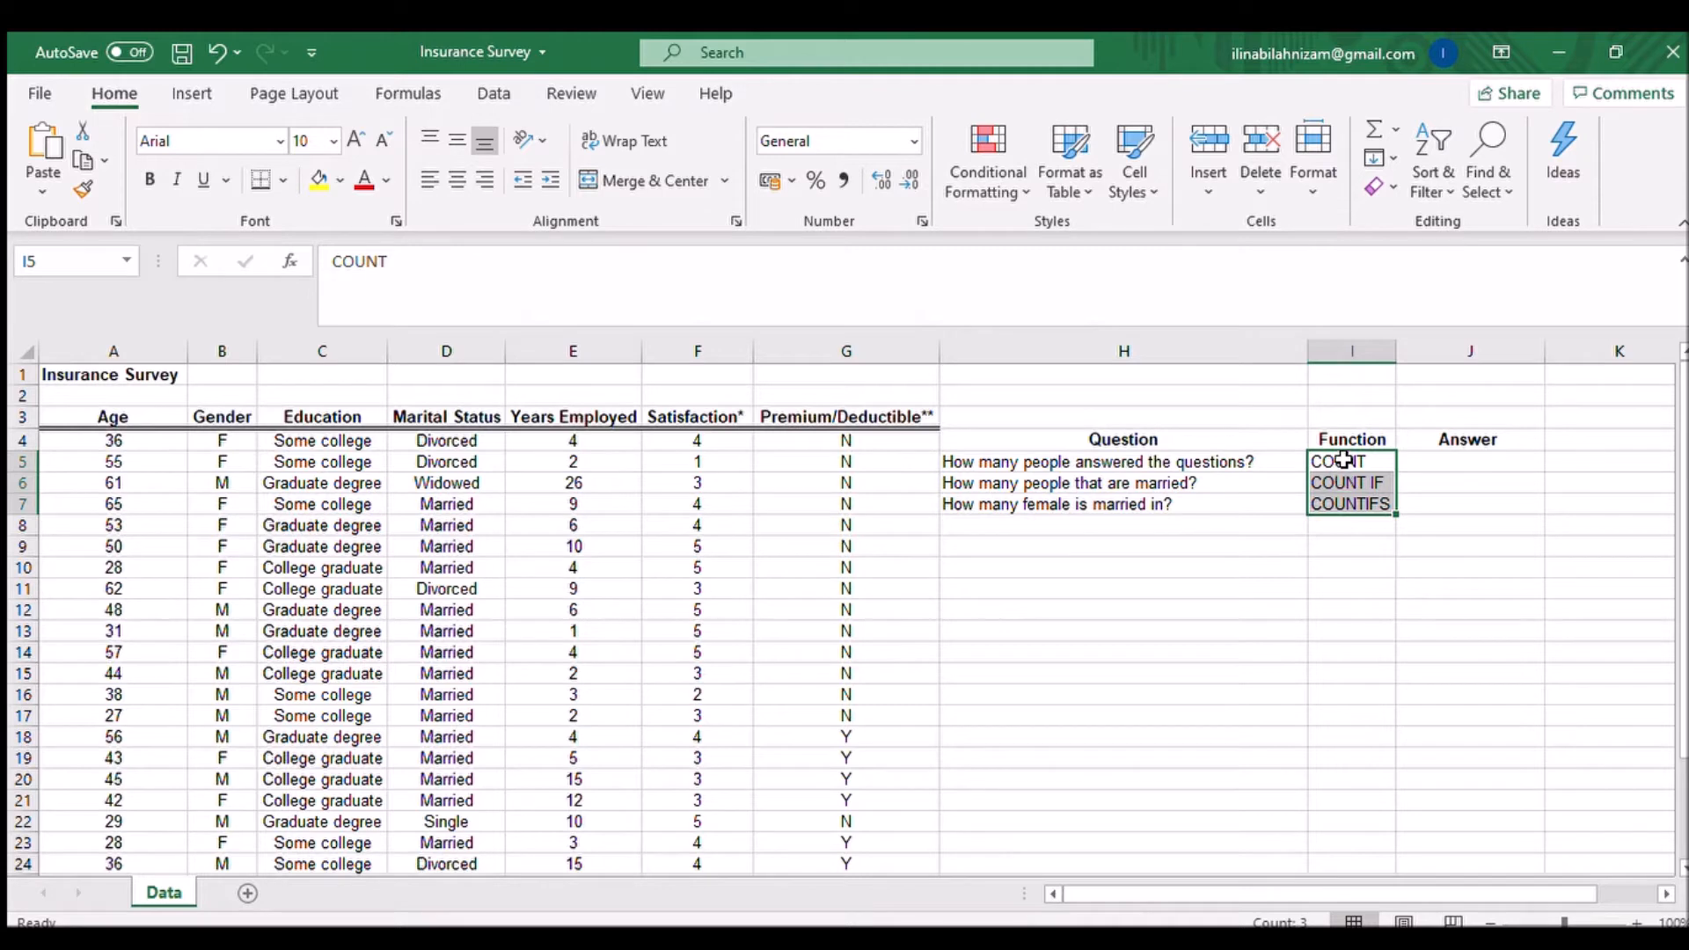
{"action": "left_click", "coordinate": [1343, 460]}
{"action": "left_click", "coordinate": [1346, 482]}
{"action": "left_click", "coordinate": [1362, 507]}
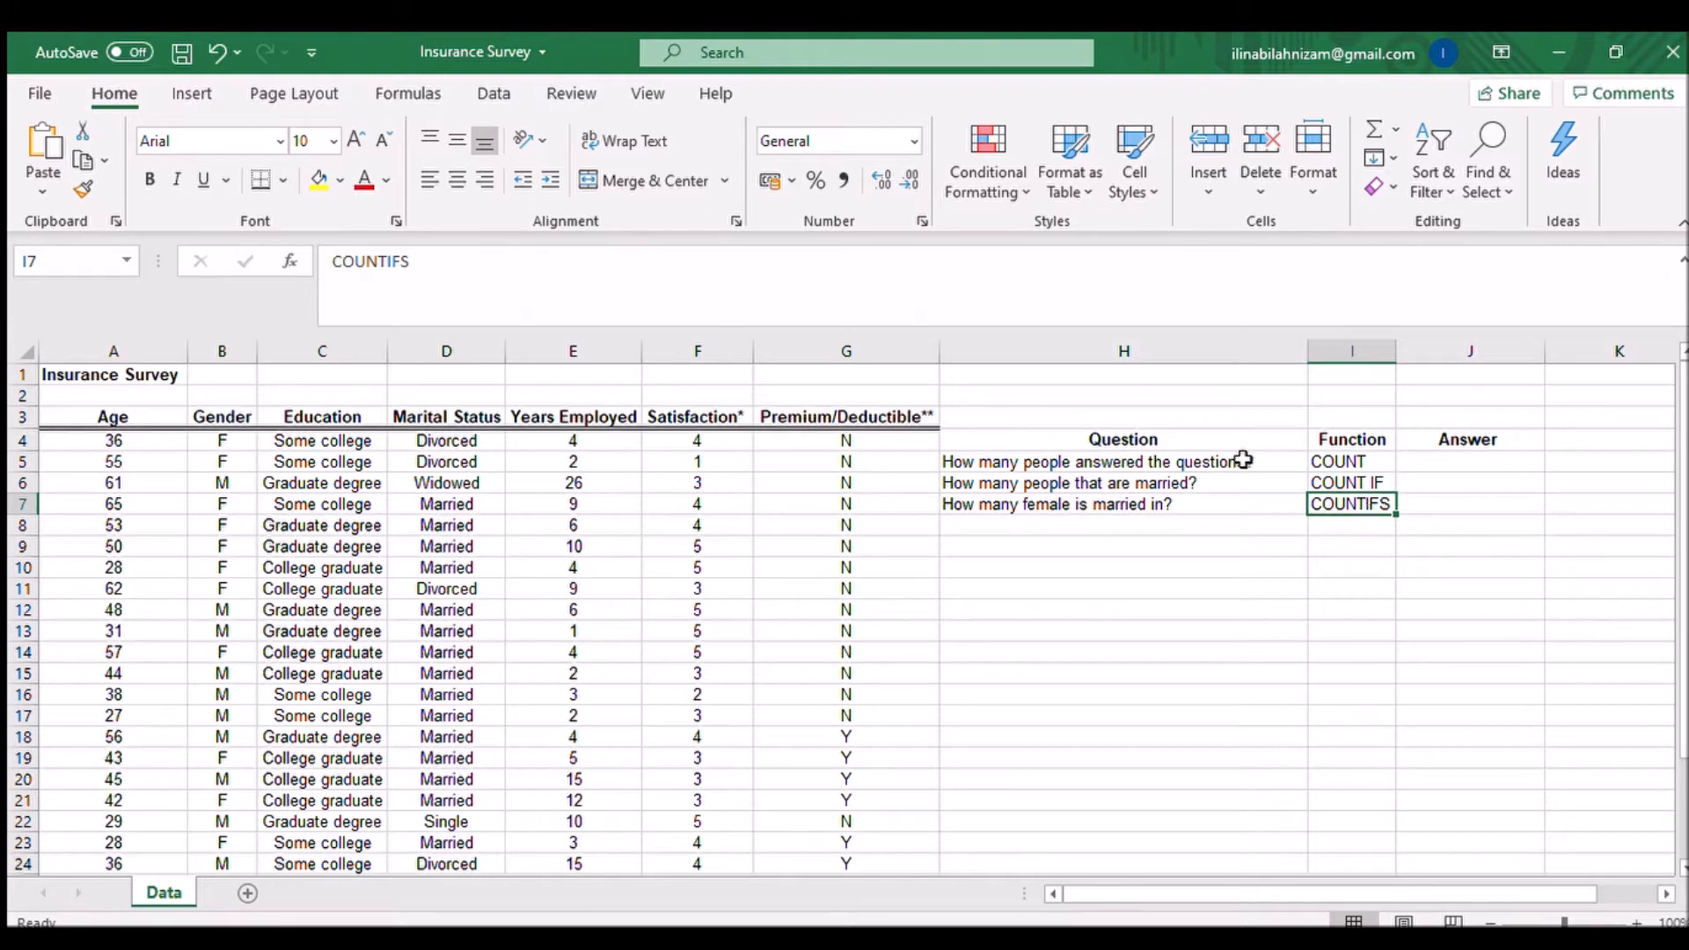
{"action": "left_click_drag", "start_coordinate": [1243, 460], "coordinate": [1233, 498]}
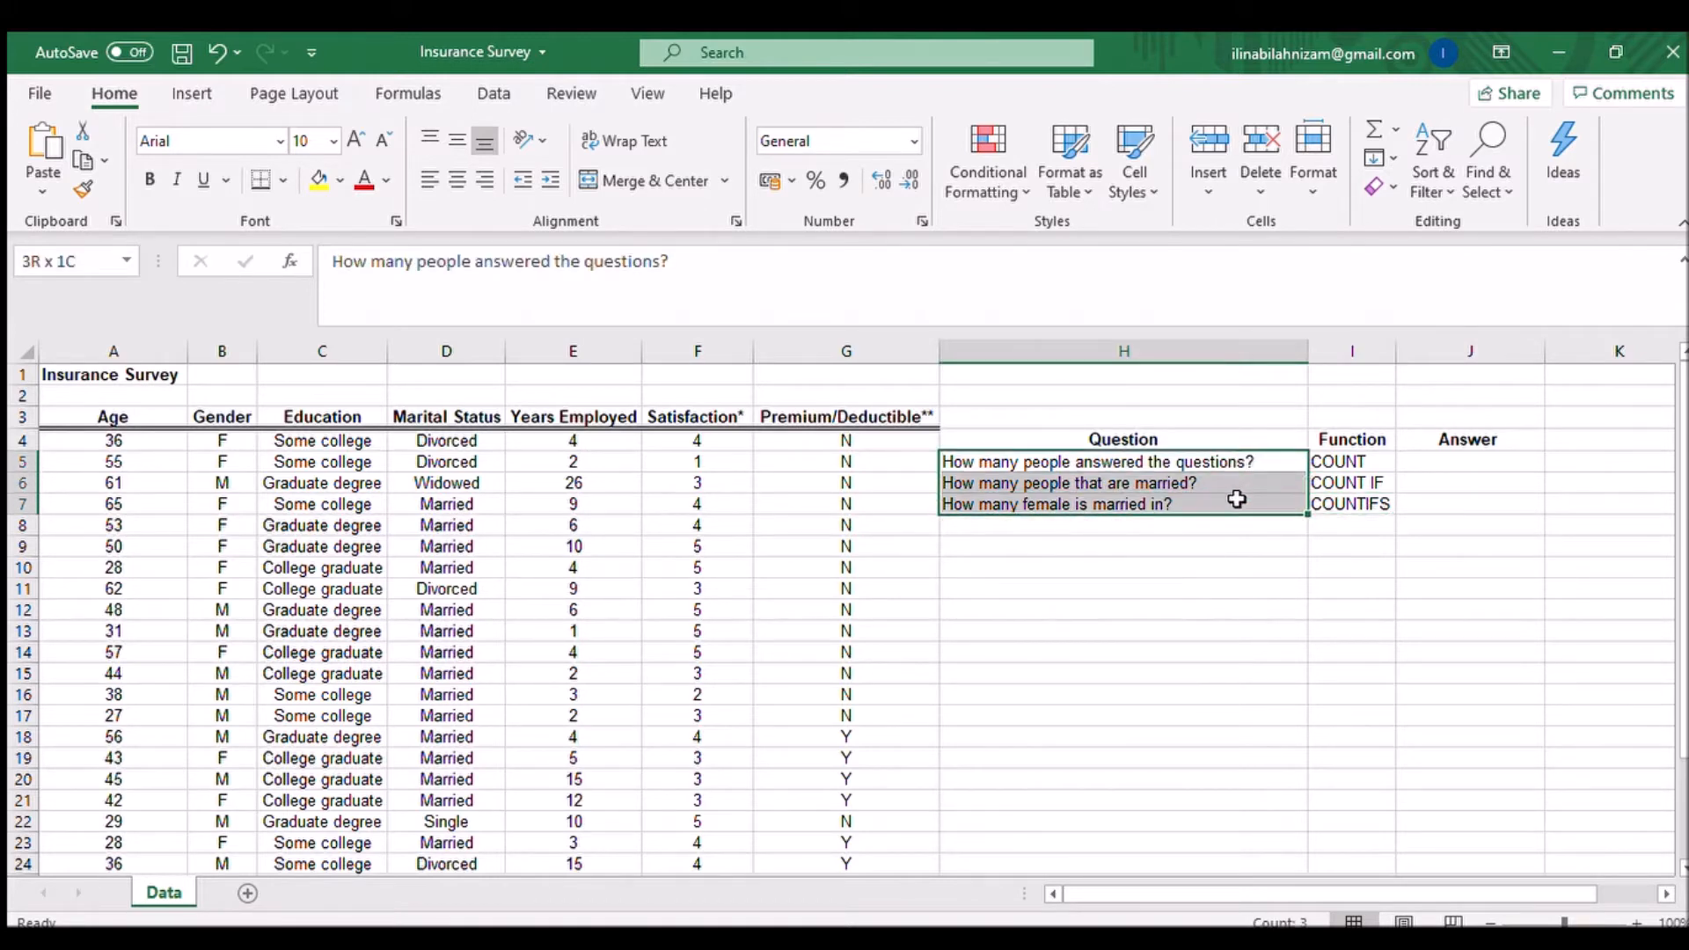
Step: Enter =COUNT(E4:E27) in the first answer cell to count responses in the Years Employed column
{"action": "left_click", "coordinate": [1418, 463]}
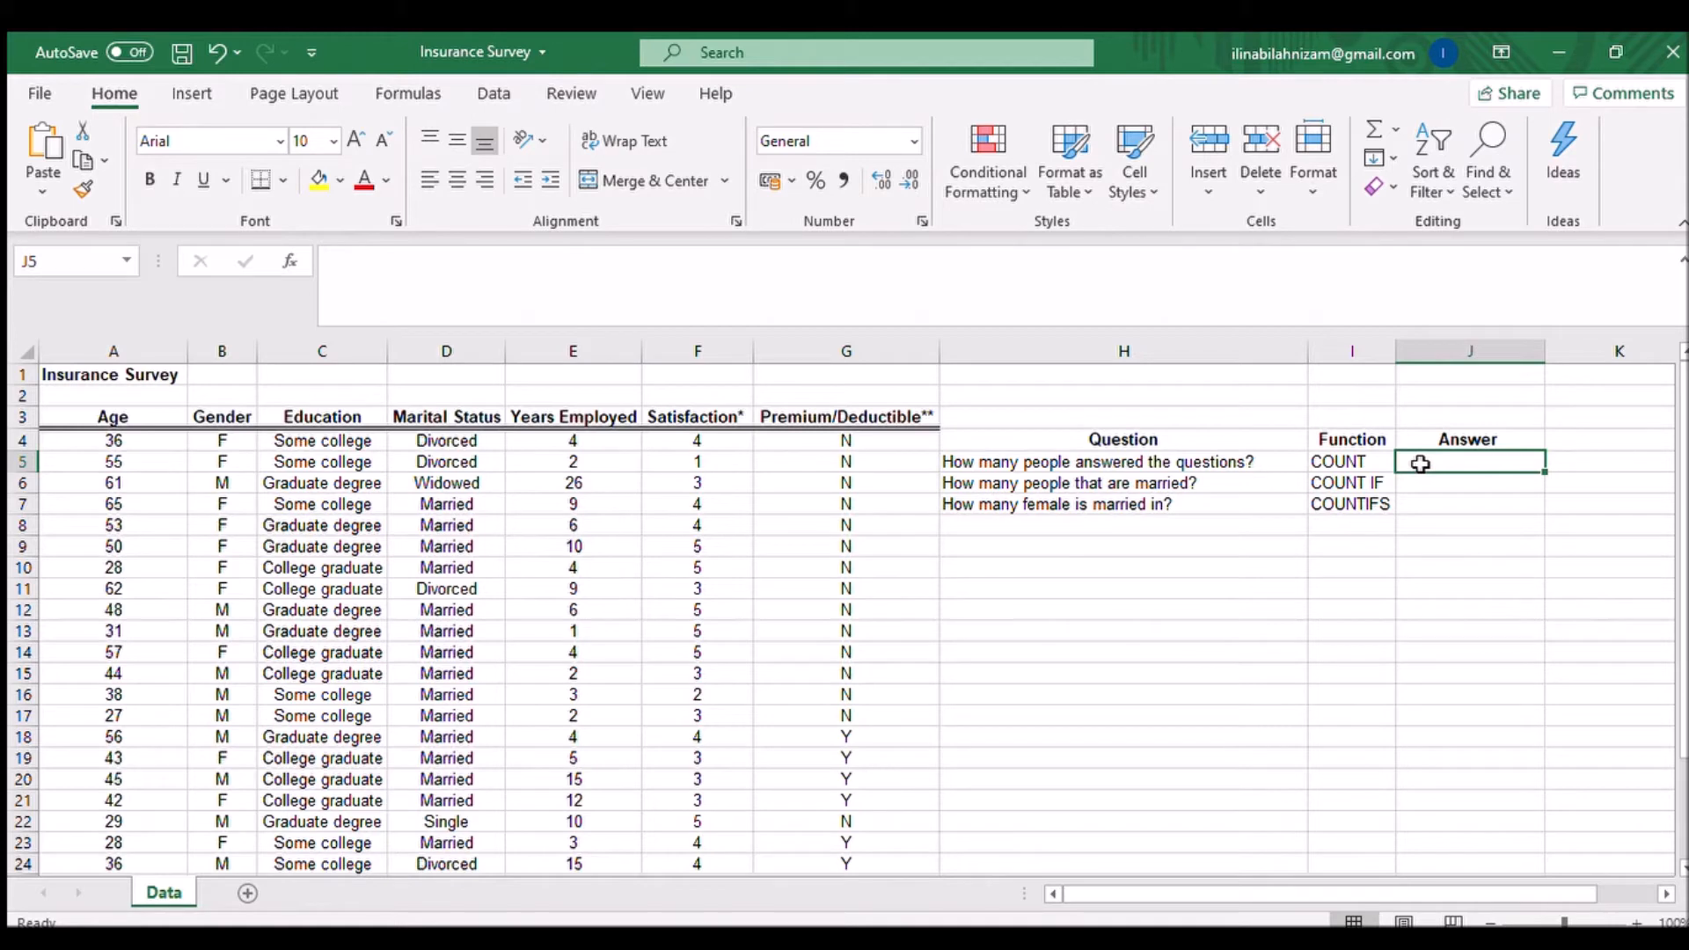
{"action": "type", "text": "="}
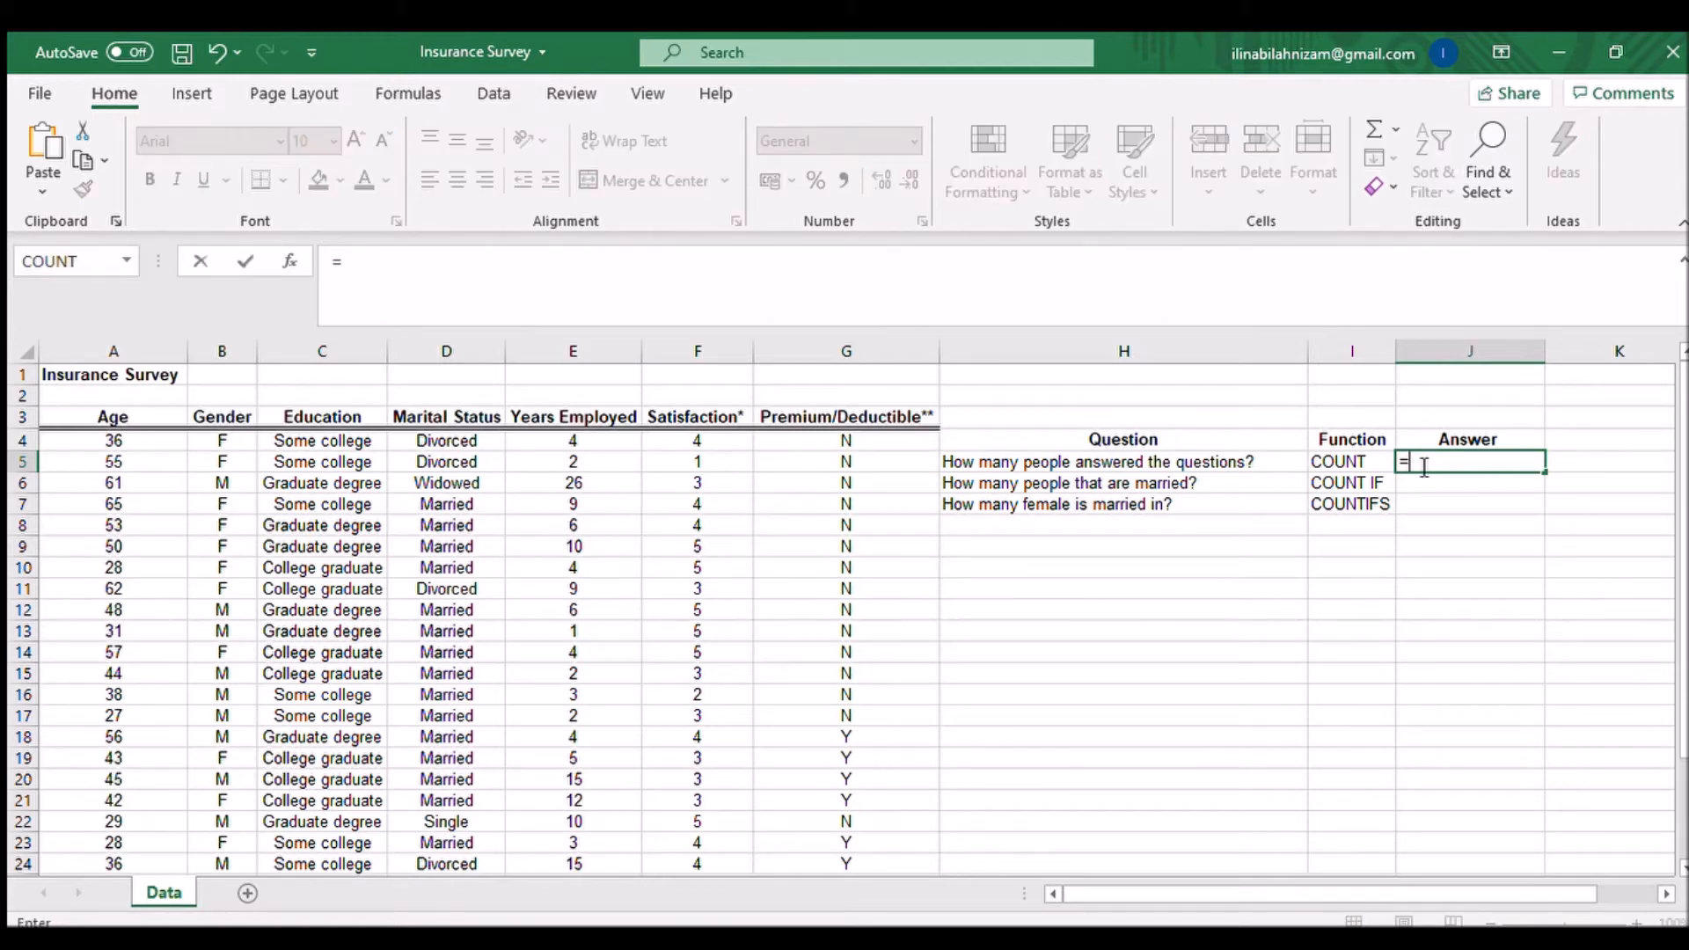
{"action": "type", "text": "coun"}
{"action": "double_click", "coordinate": [1455, 478]}
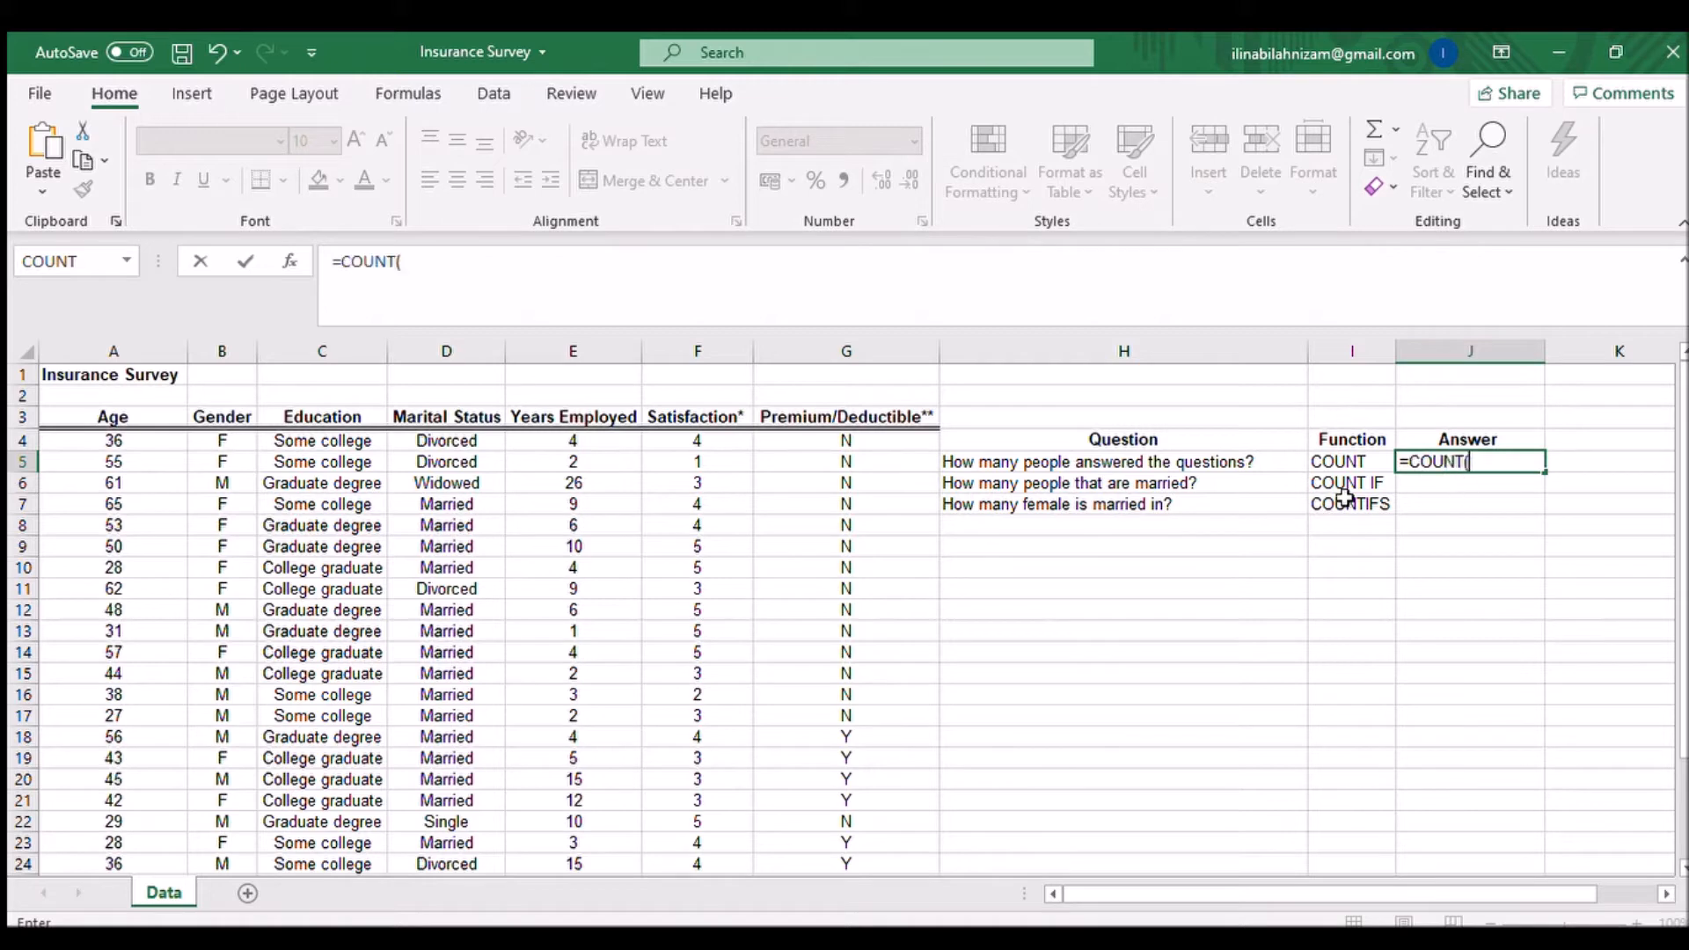
{"action": "left_click", "coordinate": [566, 442]}
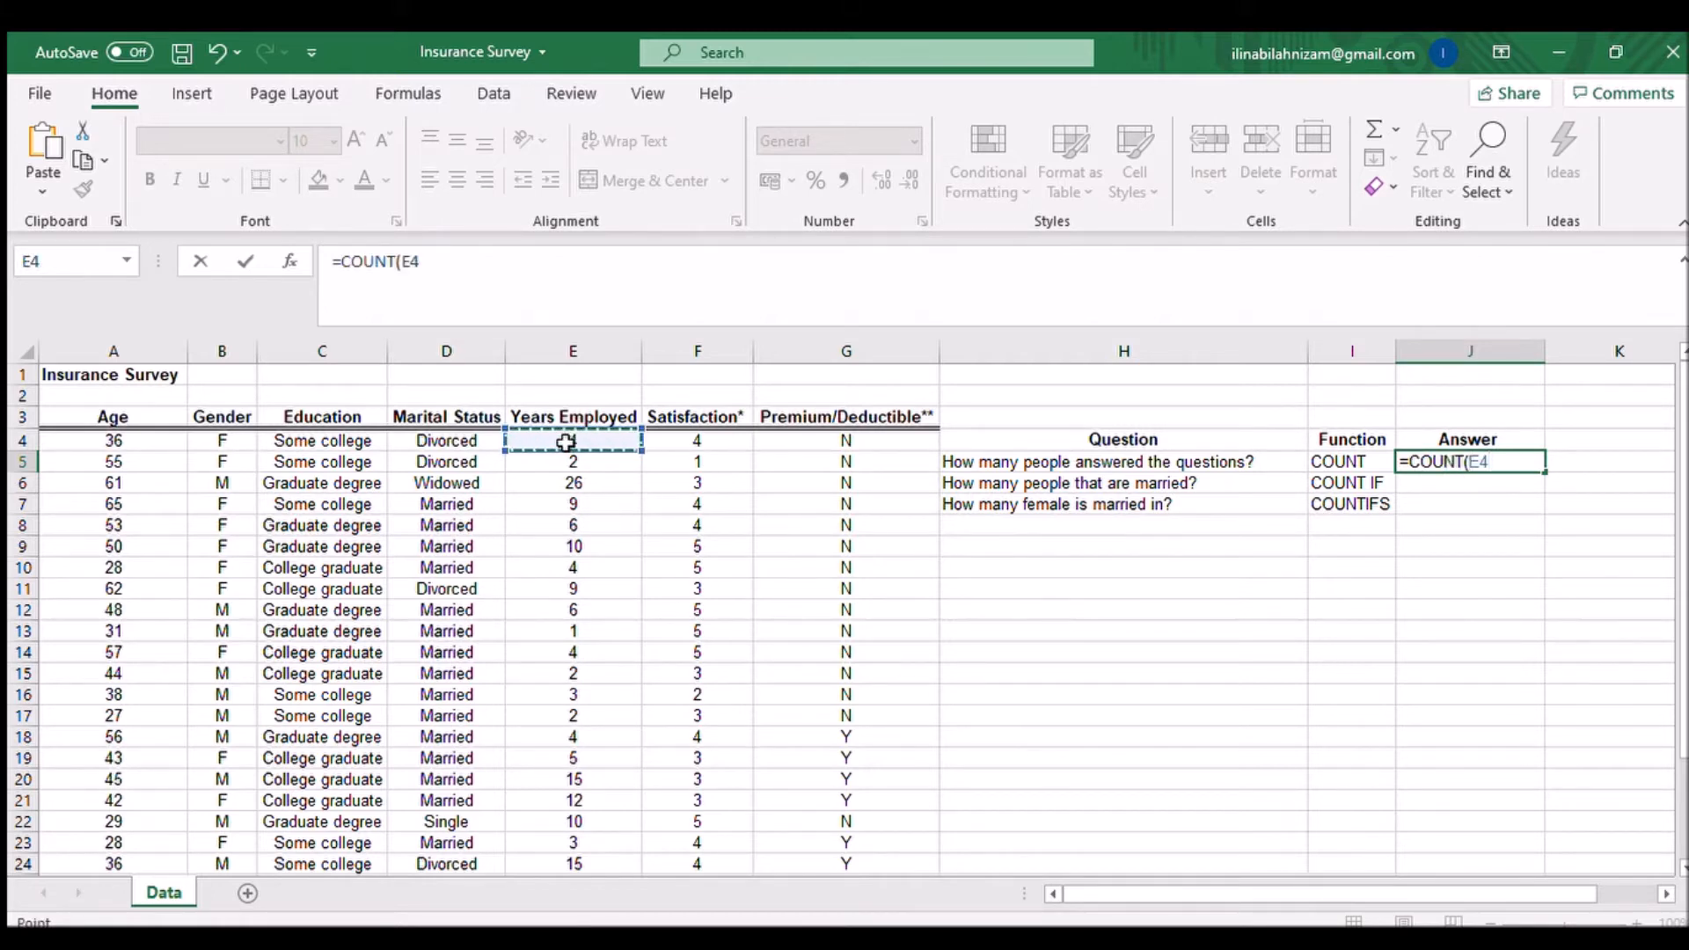
{"action": "key", "text": "ctrl+shift+Down"}
{"action": "left_click", "coordinate": [622, 311]}
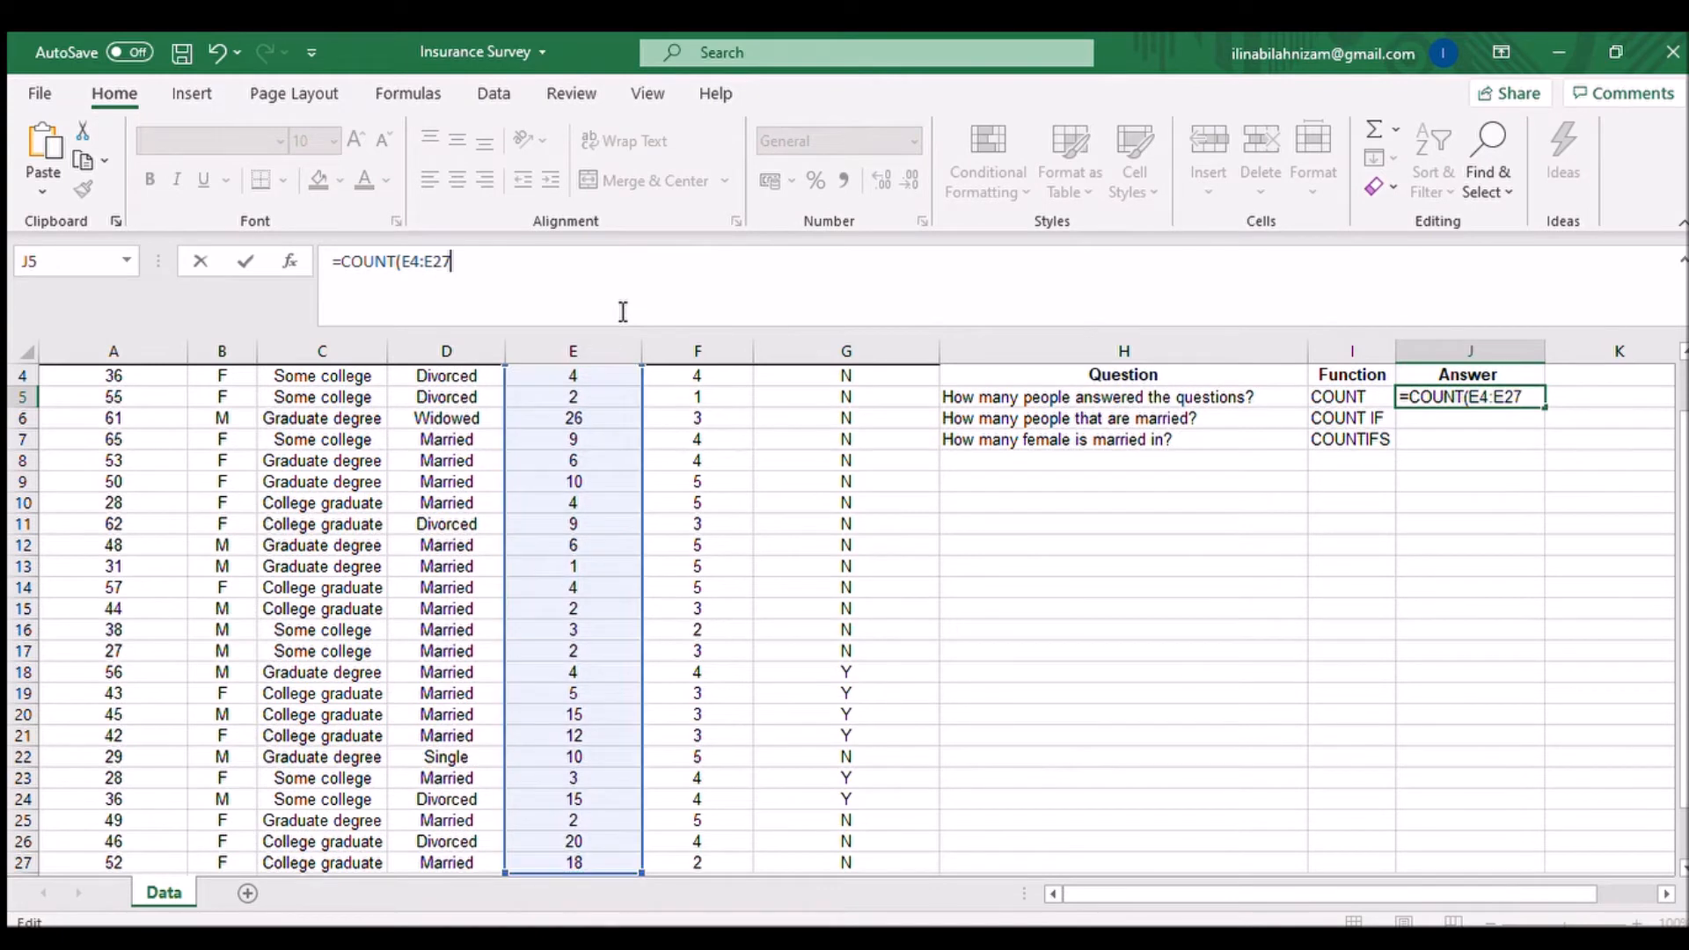
{"action": "type", "text": ")"}
{"action": "scroll", "coordinate": [576, 695], "scroll_direction": "up", "scroll_amount": 1}
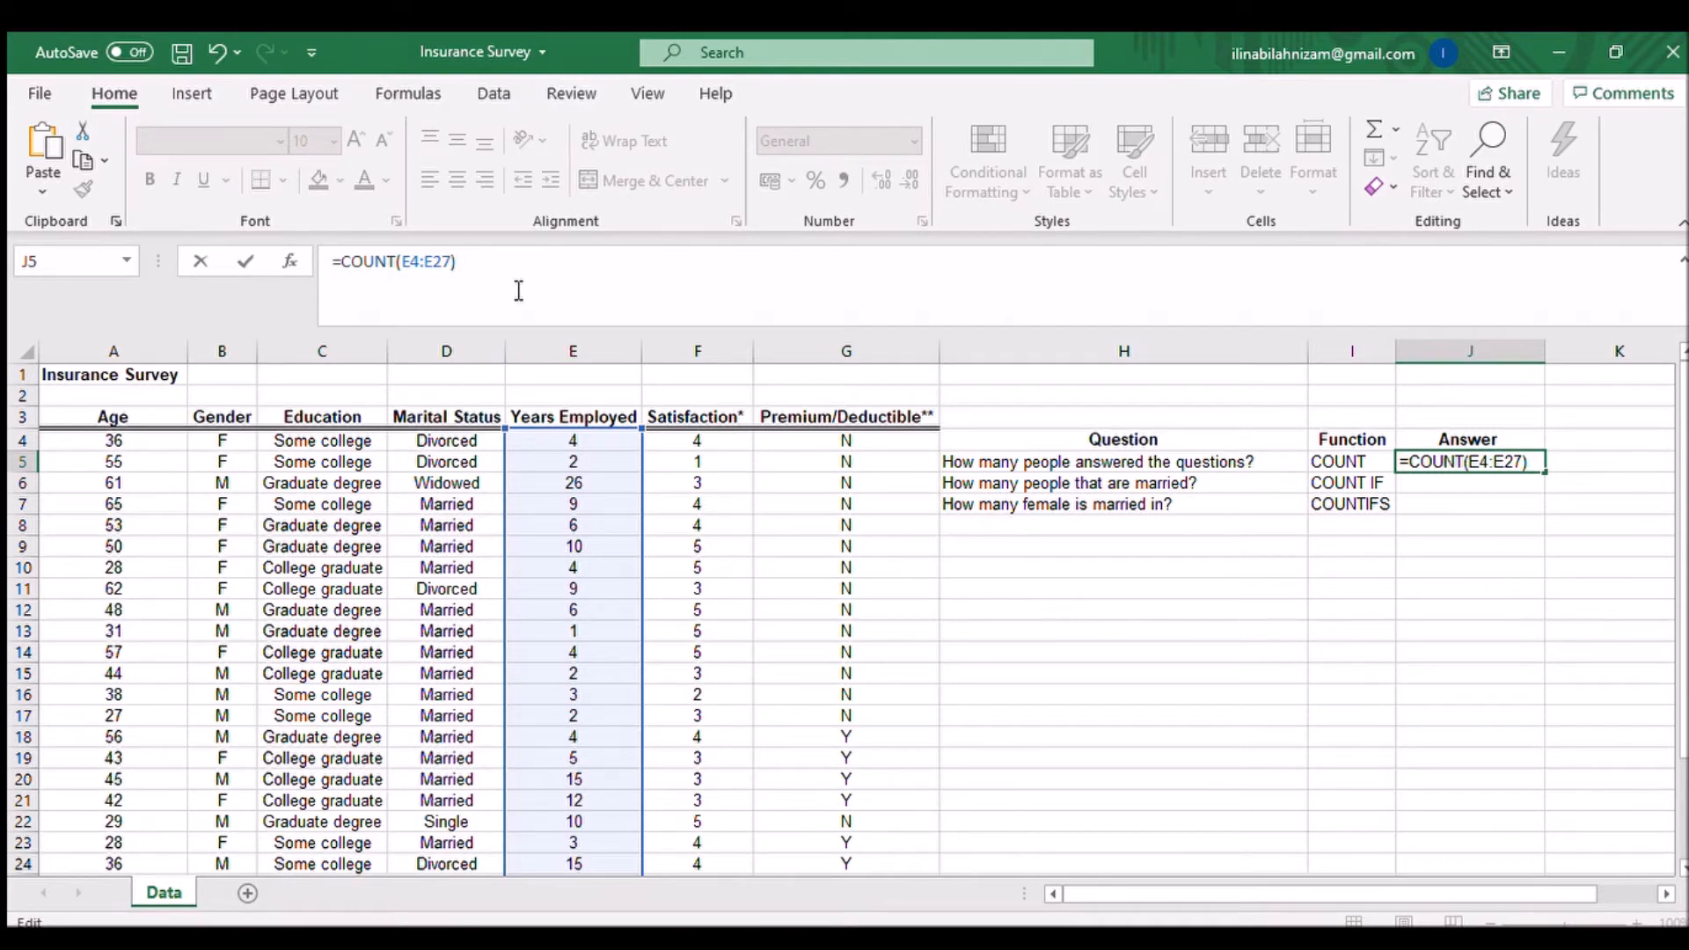
{"action": "key", "text": "Return"}
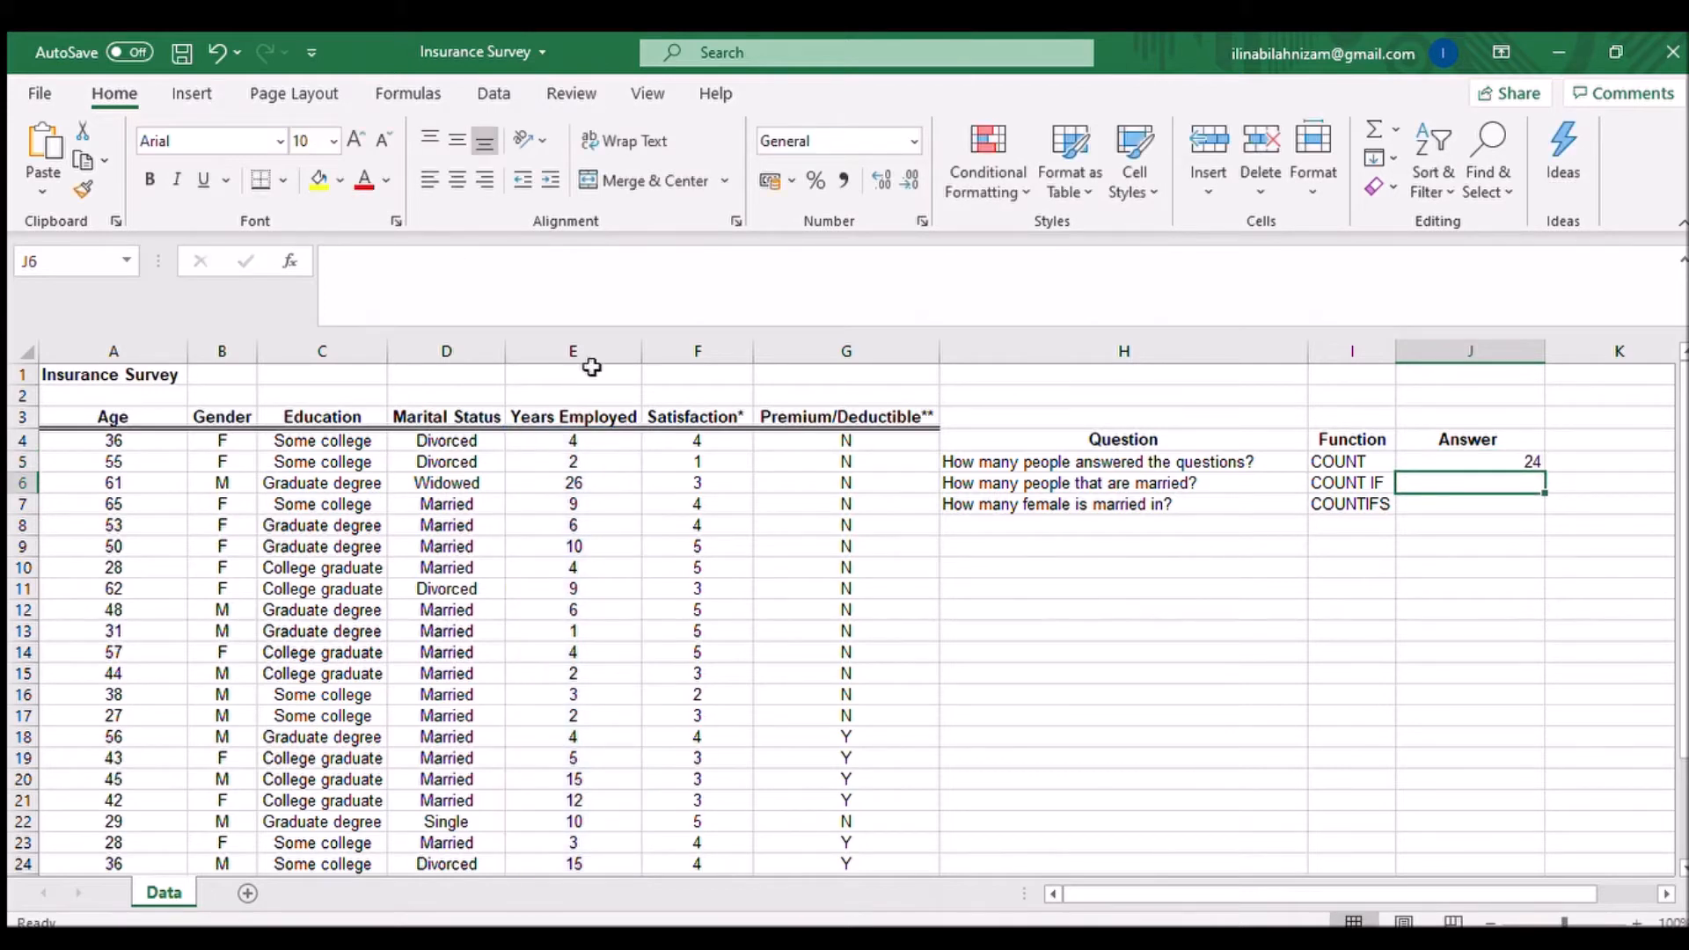
{"action": "left_click", "coordinate": [1536, 459]}
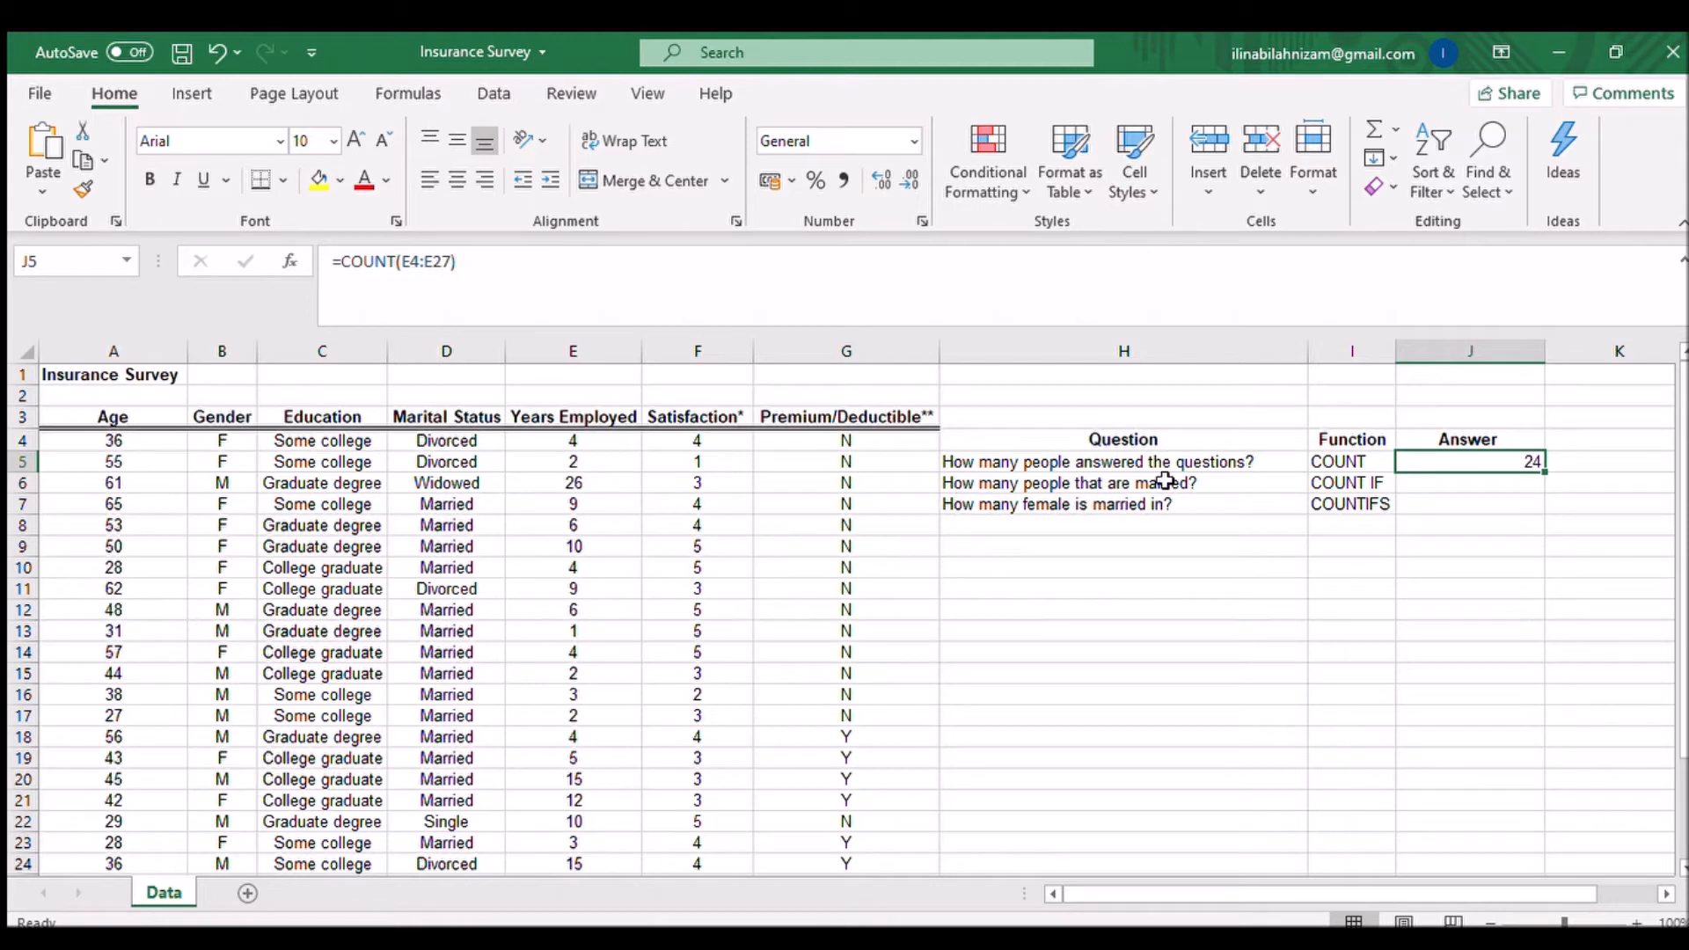
Step: Enter =COUNTIF(D4:D27,D10) in the second answer cell to count married people in Marital Status
{"action": "left_click", "coordinate": [1457, 486]}
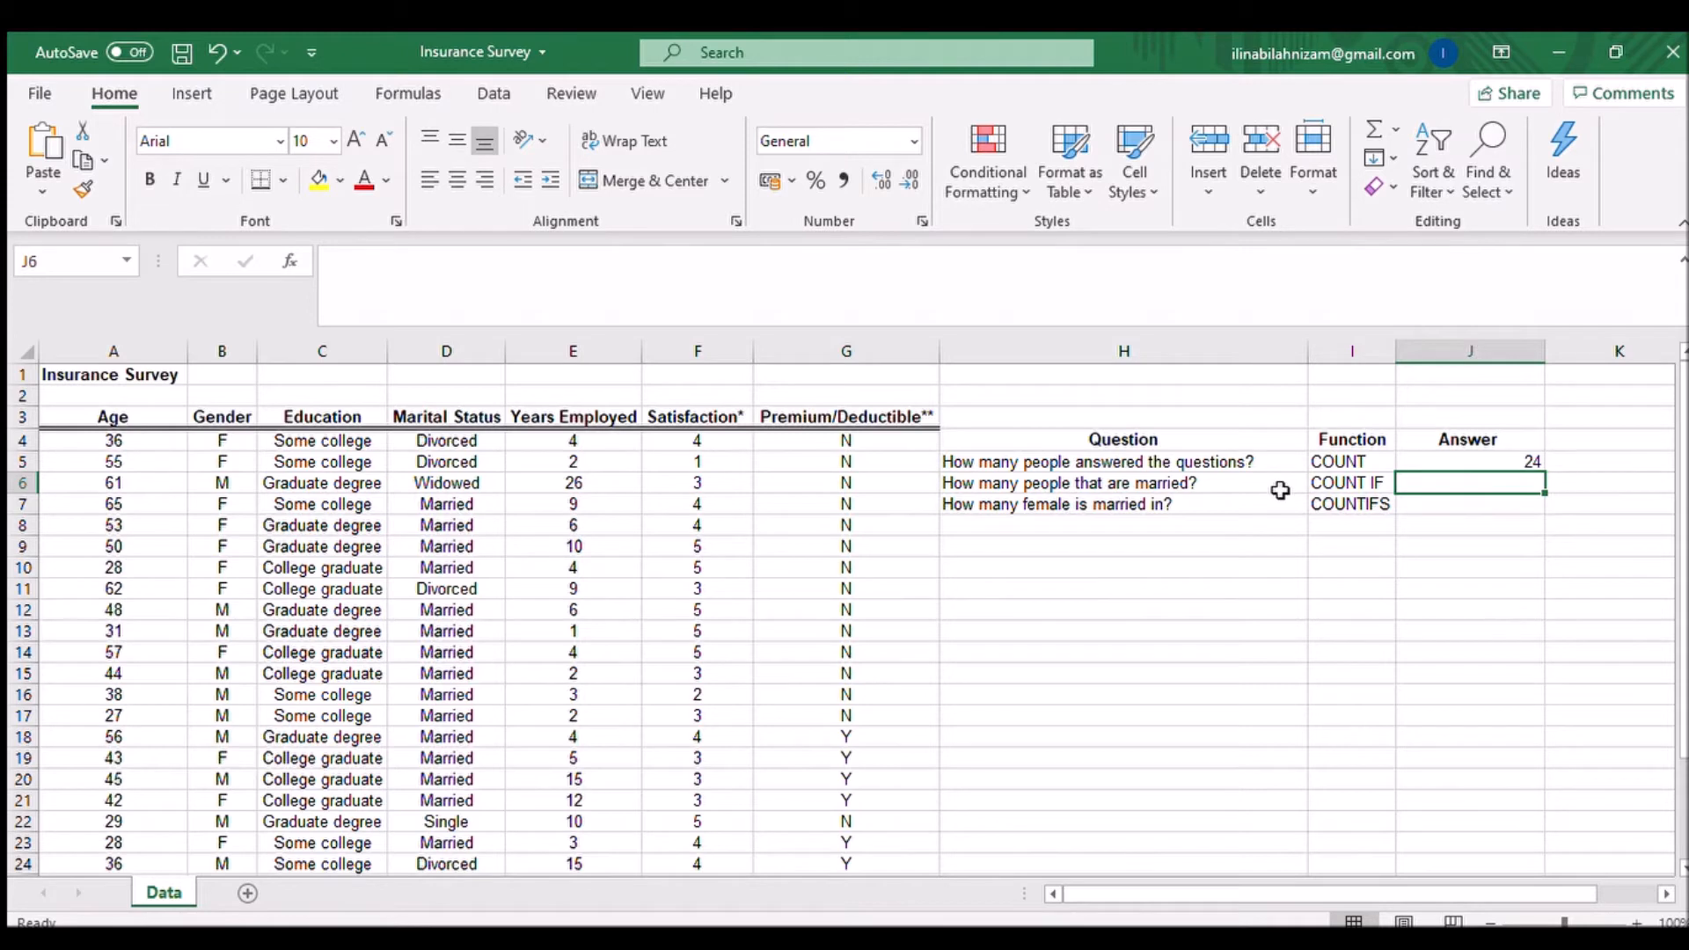
{"action": "type", "text": "=count"}
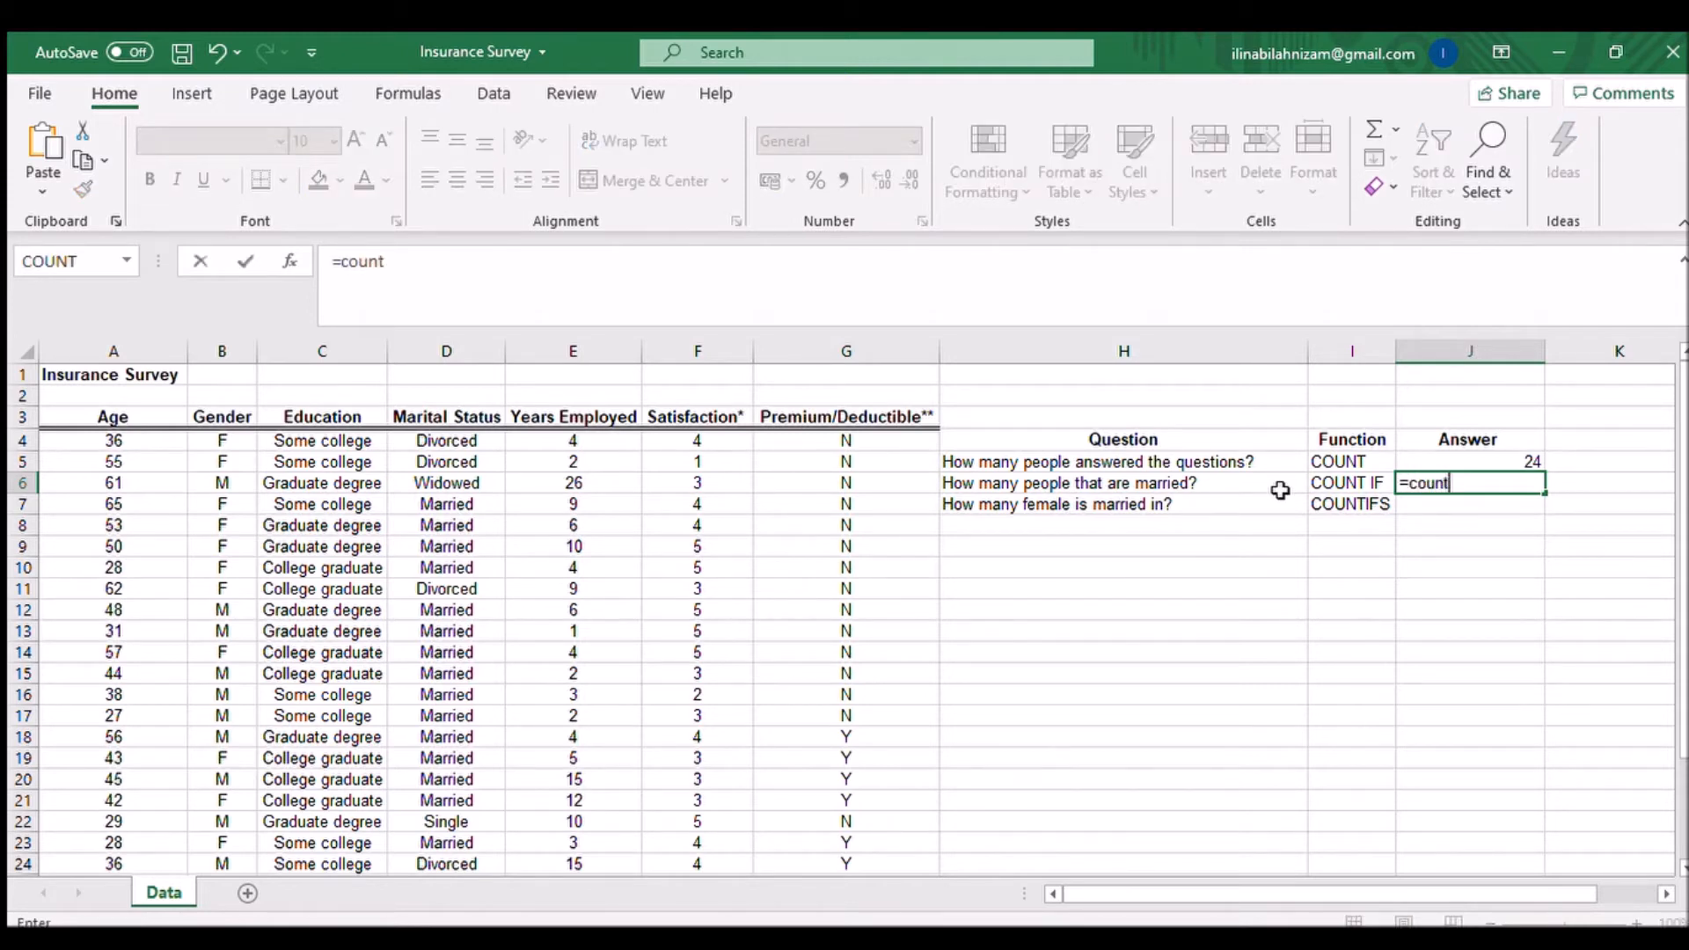
{"action": "double_click", "coordinate": [1508, 564]}
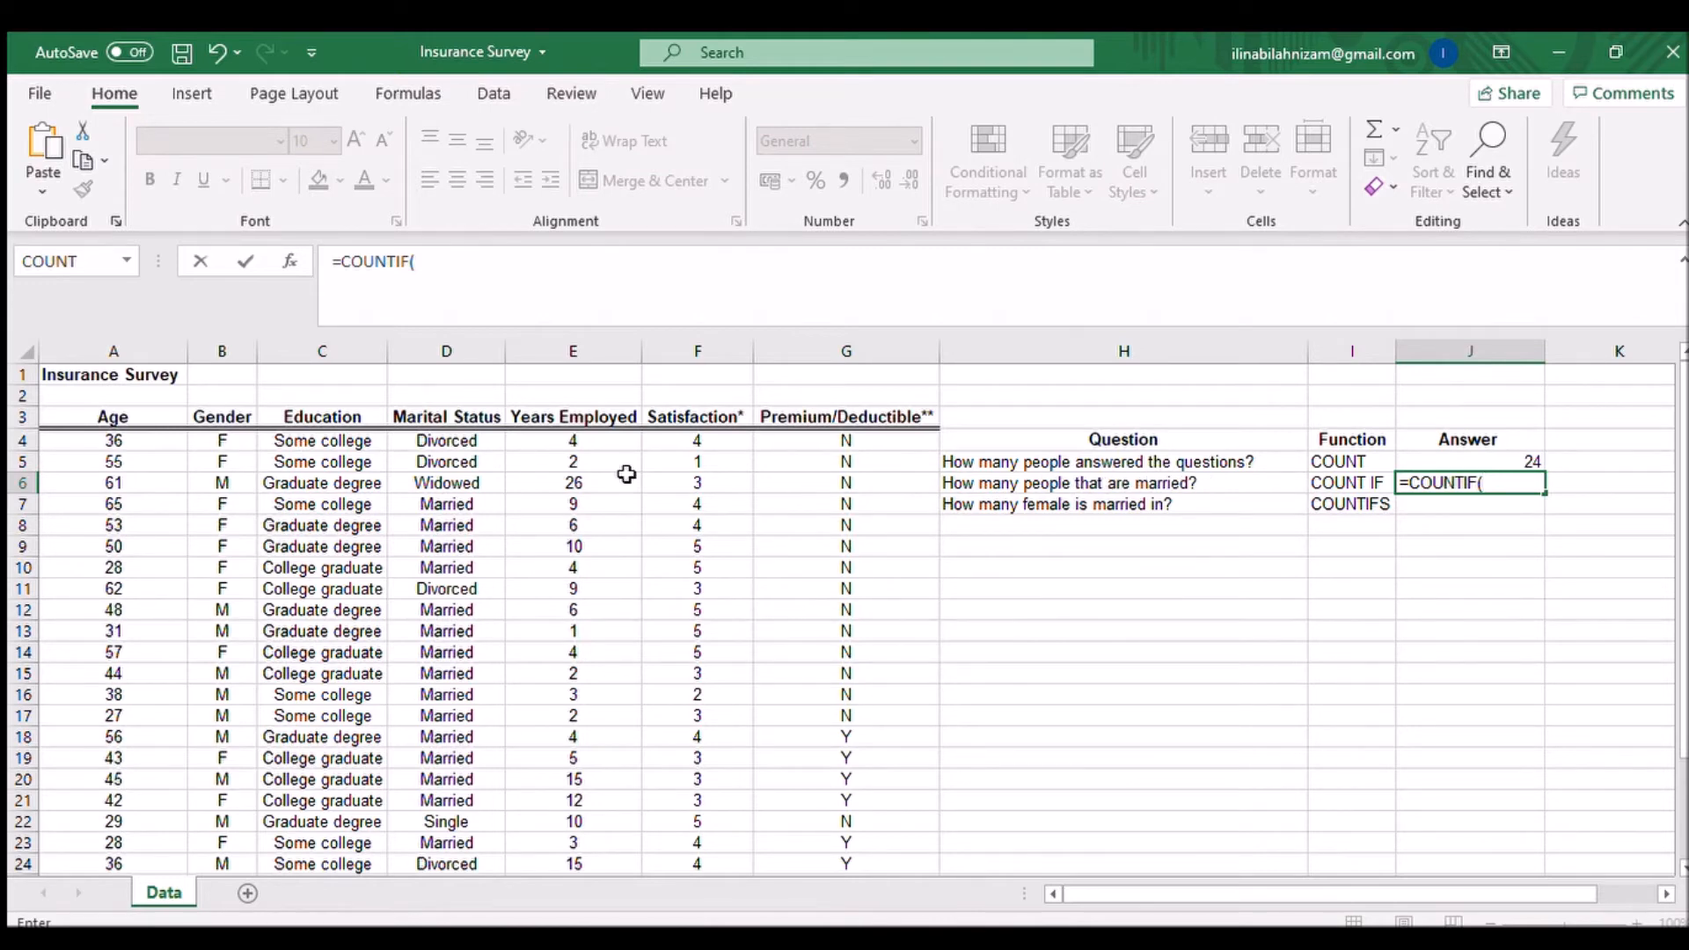
{"action": "left_click", "coordinate": [462, 442]}
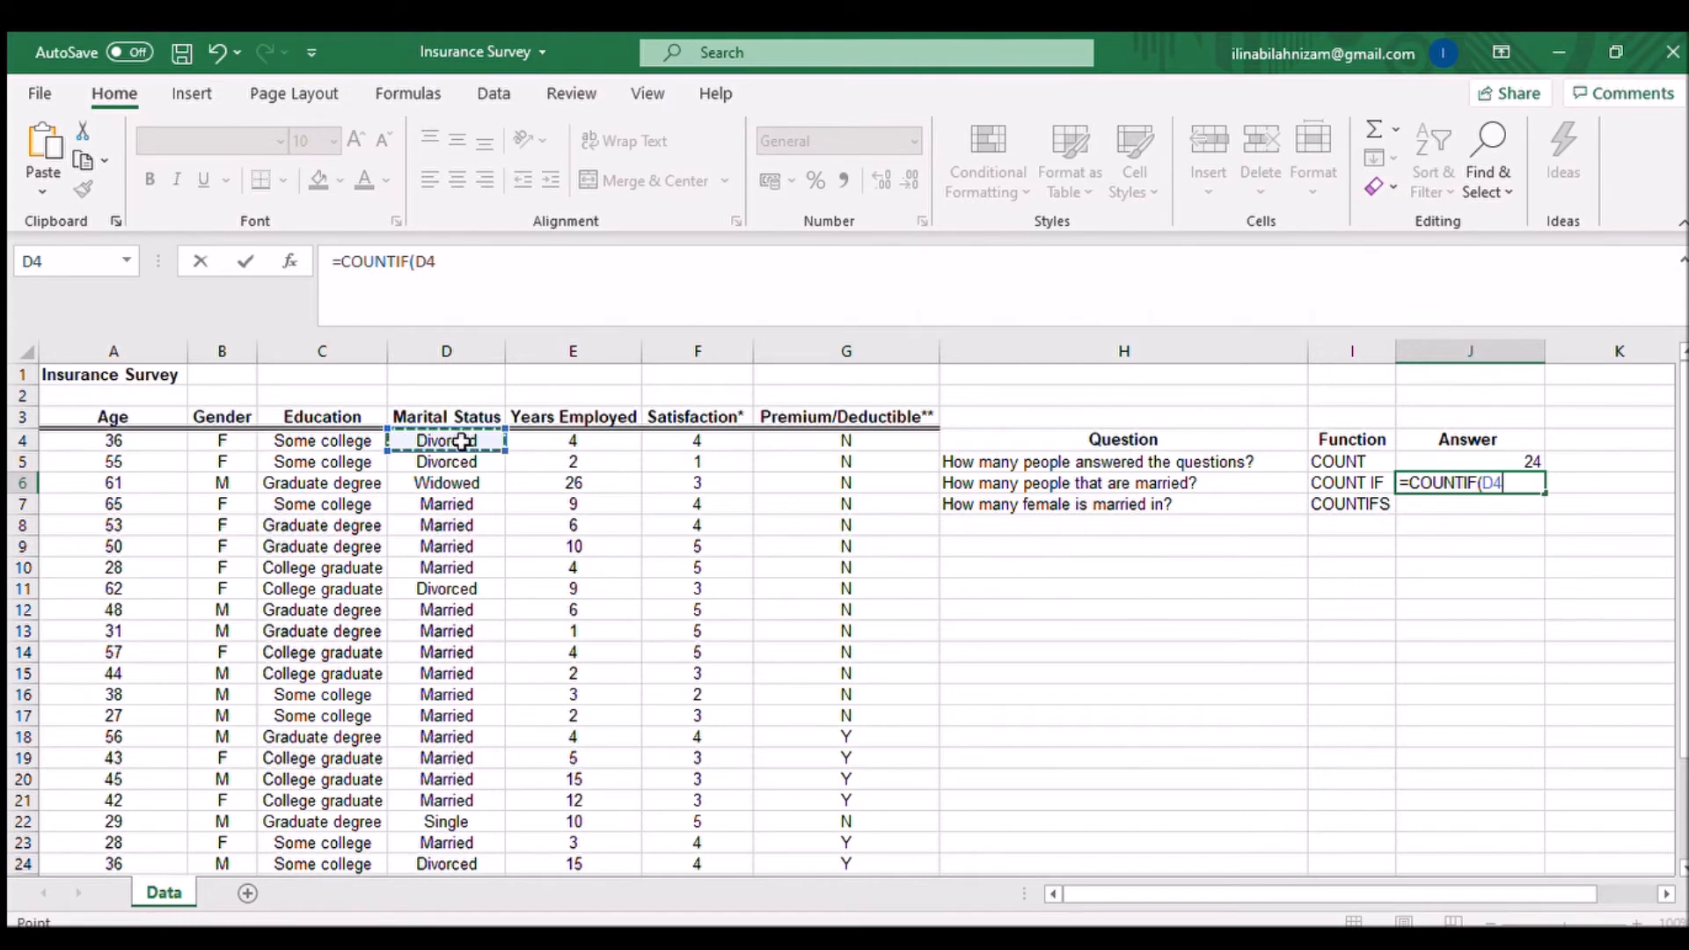
{"action": "key", "text": "ctrl+shift+Down"}
{"action": "left_click", "coordinate": [576, 282]}
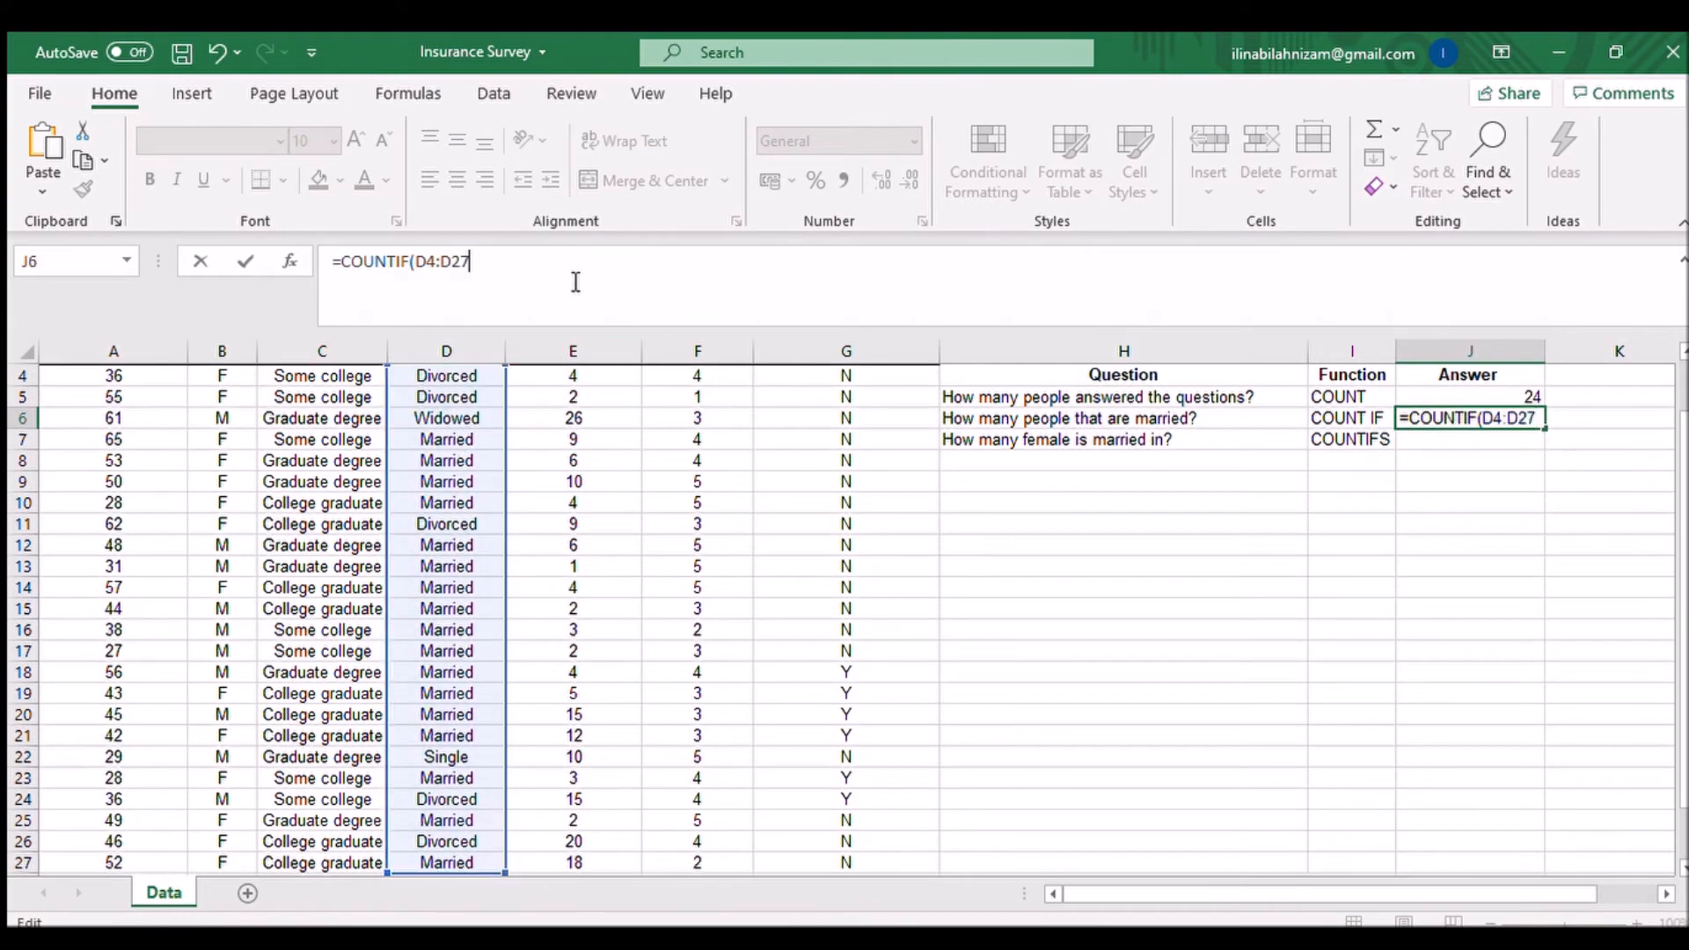
{"action": "type", "text": ","}
{"action": "scroll", "coordinate": [414, 641], "scroll_direction": "up", "scroll_amount": 1}
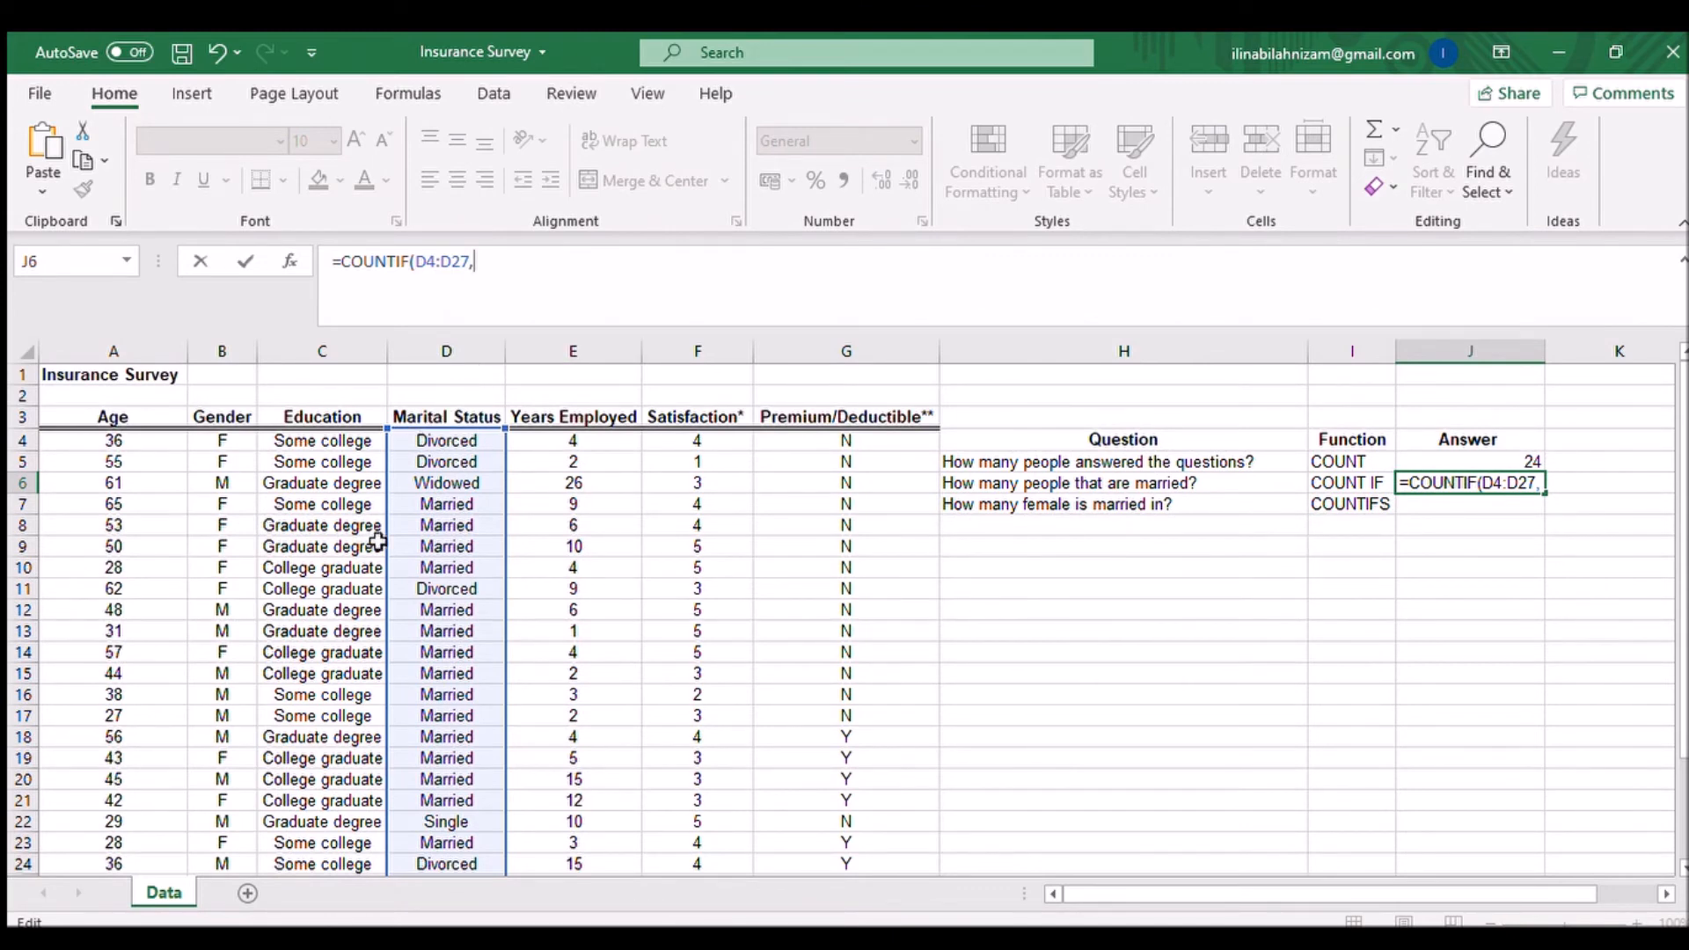
{"action": "left_click", "coordinate": [436, 568]}
{"action": "type", "text": ")"}
{"action": "key", "text": "Return"}
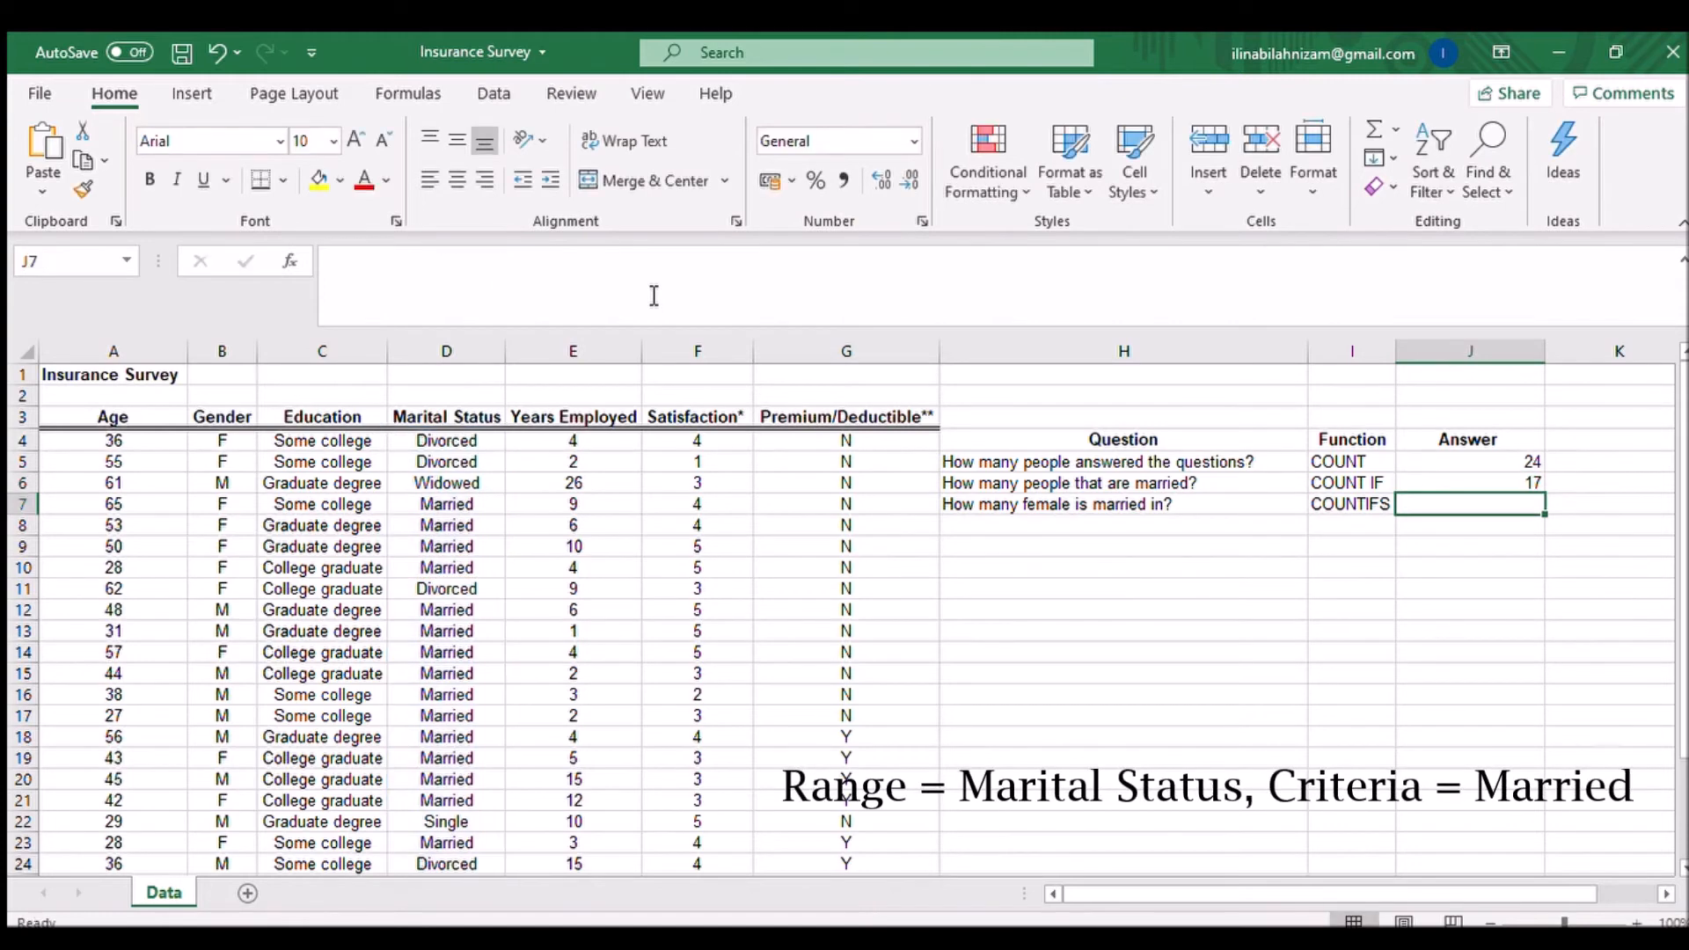
{"action": "left_click", "coordinate": [1536, 482]}
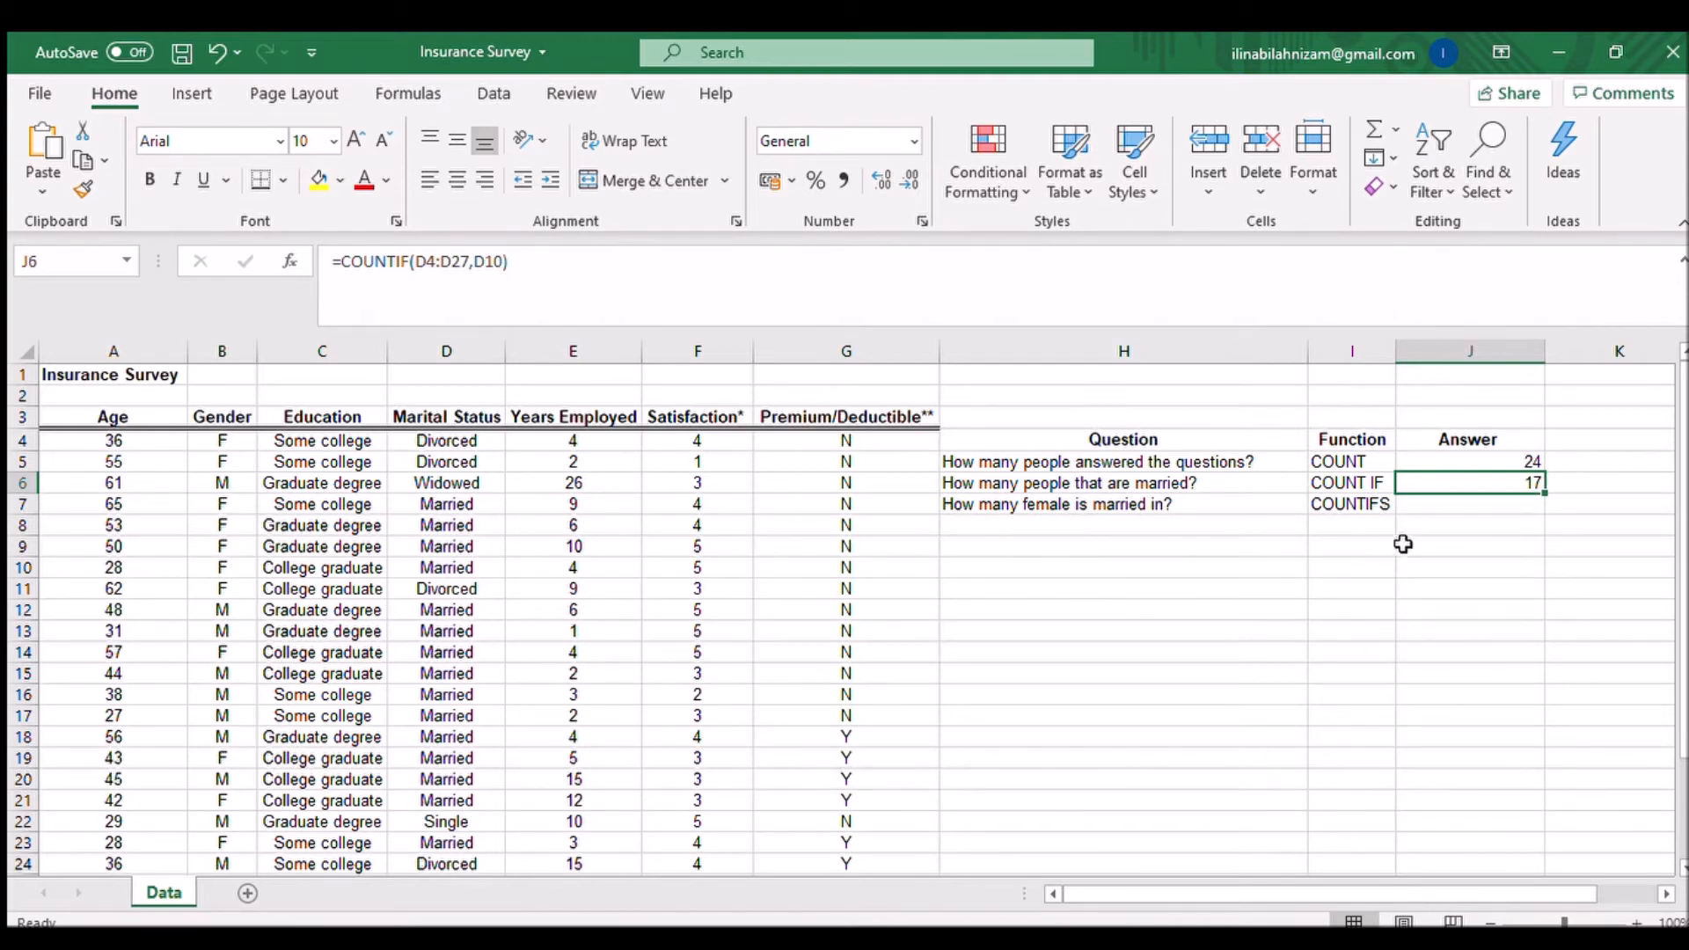
Step: Edit the third question to read "How many female is married in data?"
{"action": "left_click", "coordinate": [1440, 506]}
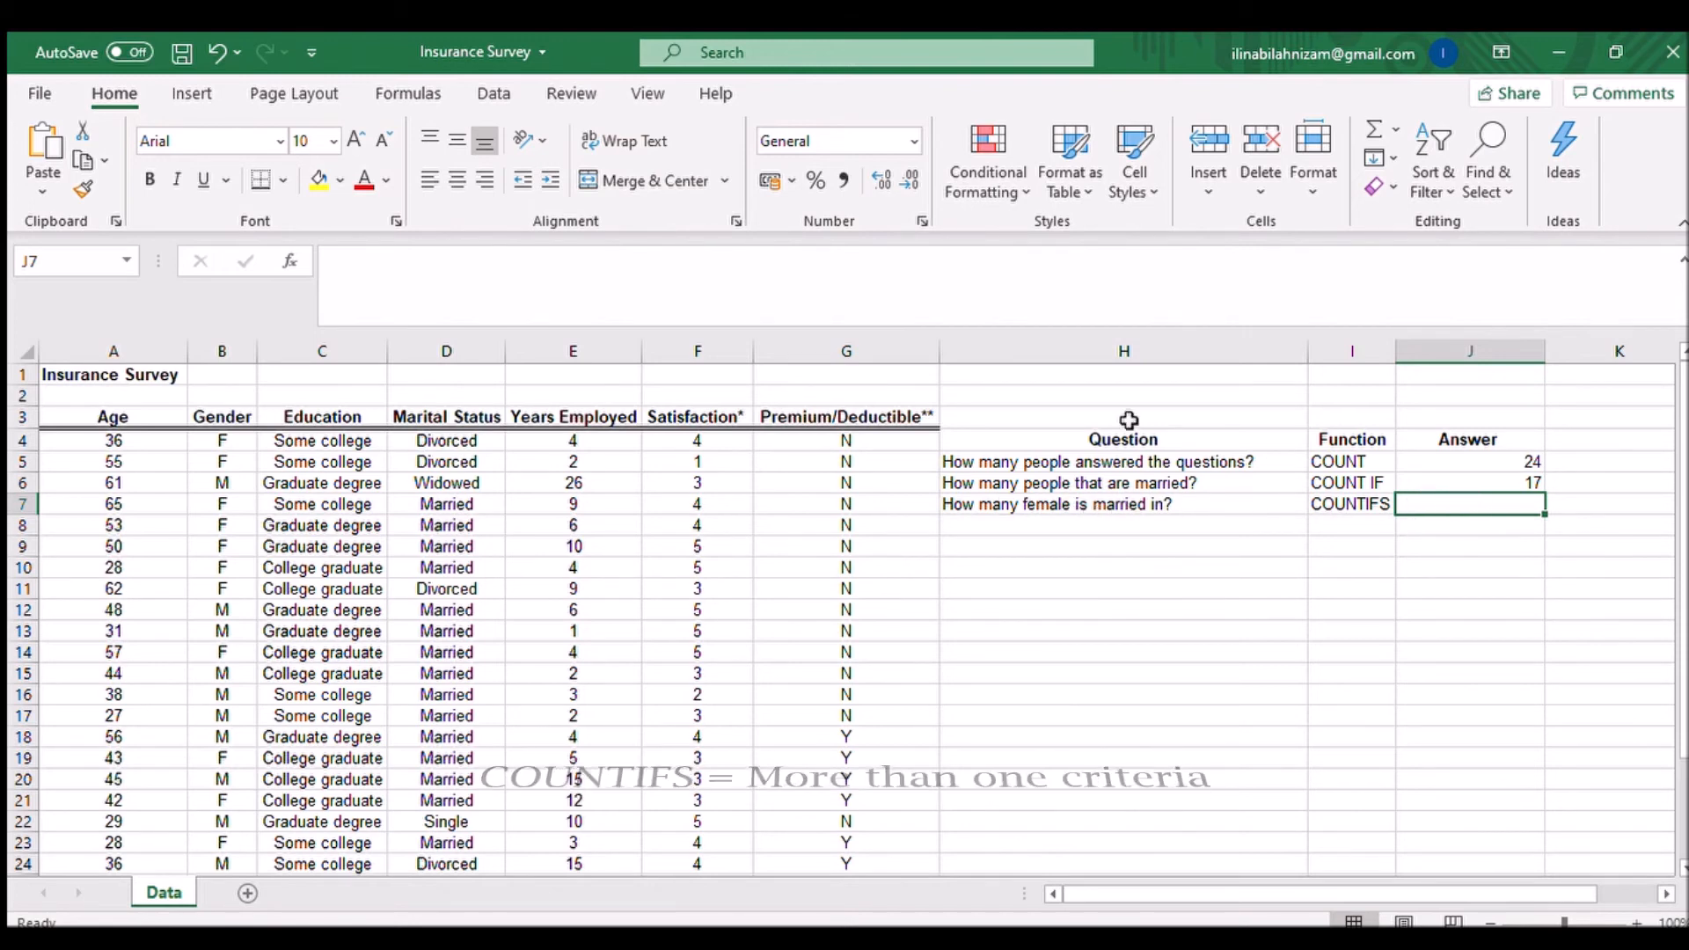
{"action": "left_click", "coordinate": [1193, 506]}
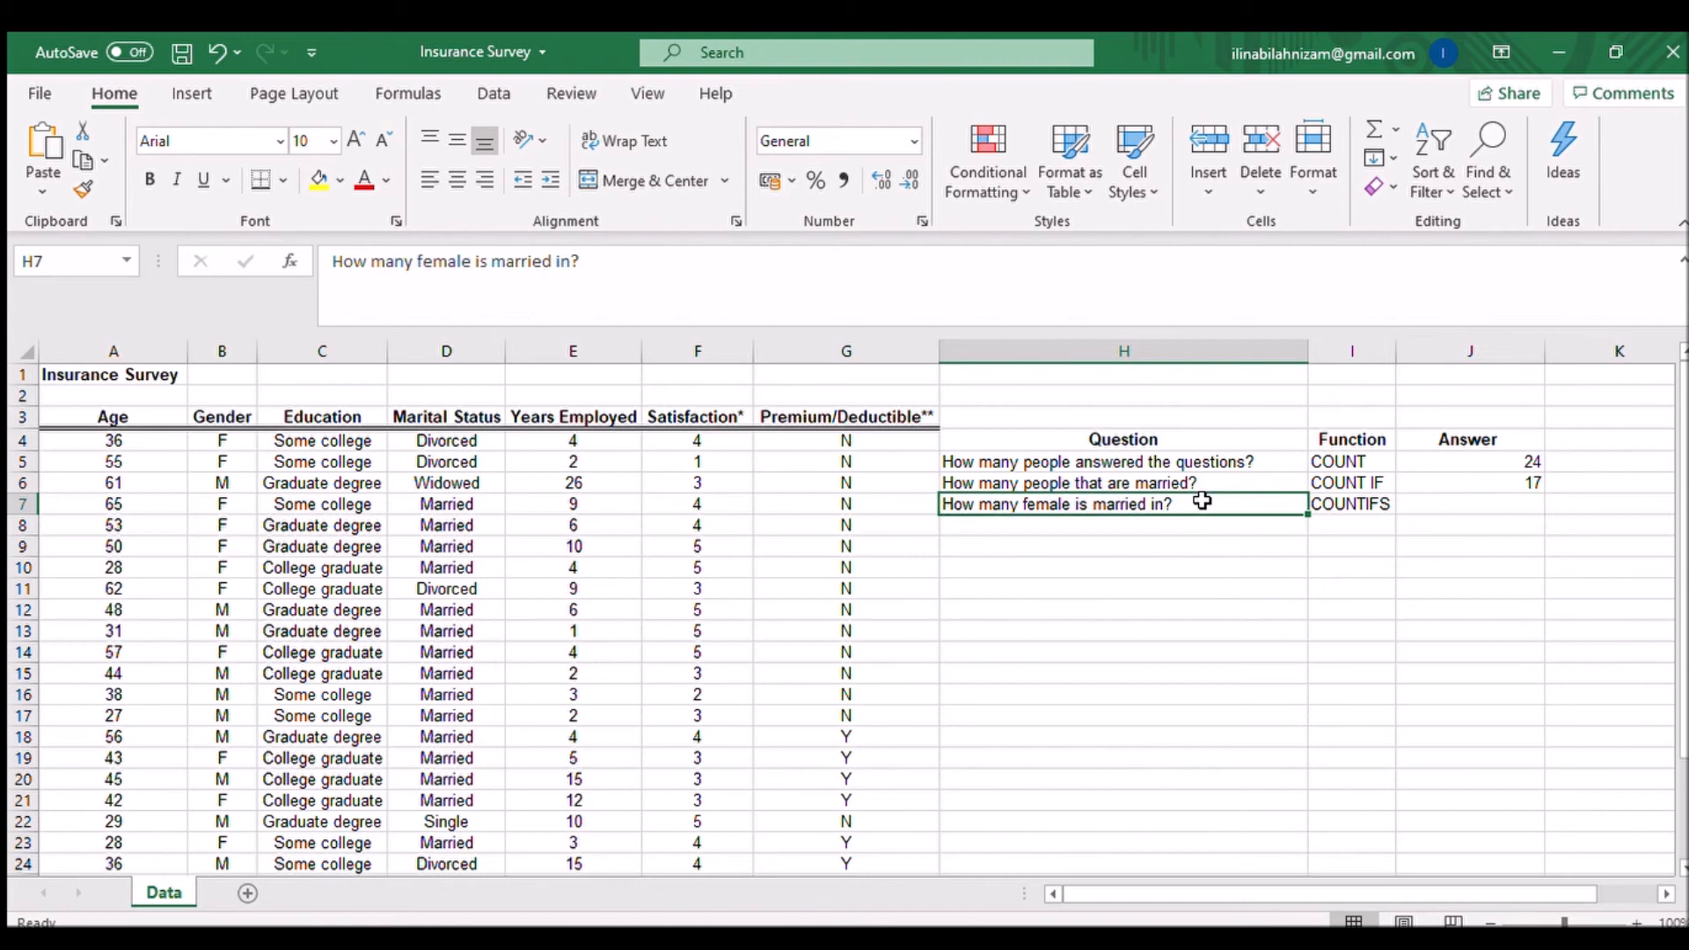
{"action": "left_click", "coordinate": [576, 262]}
{"action": "type", "text": "data"}
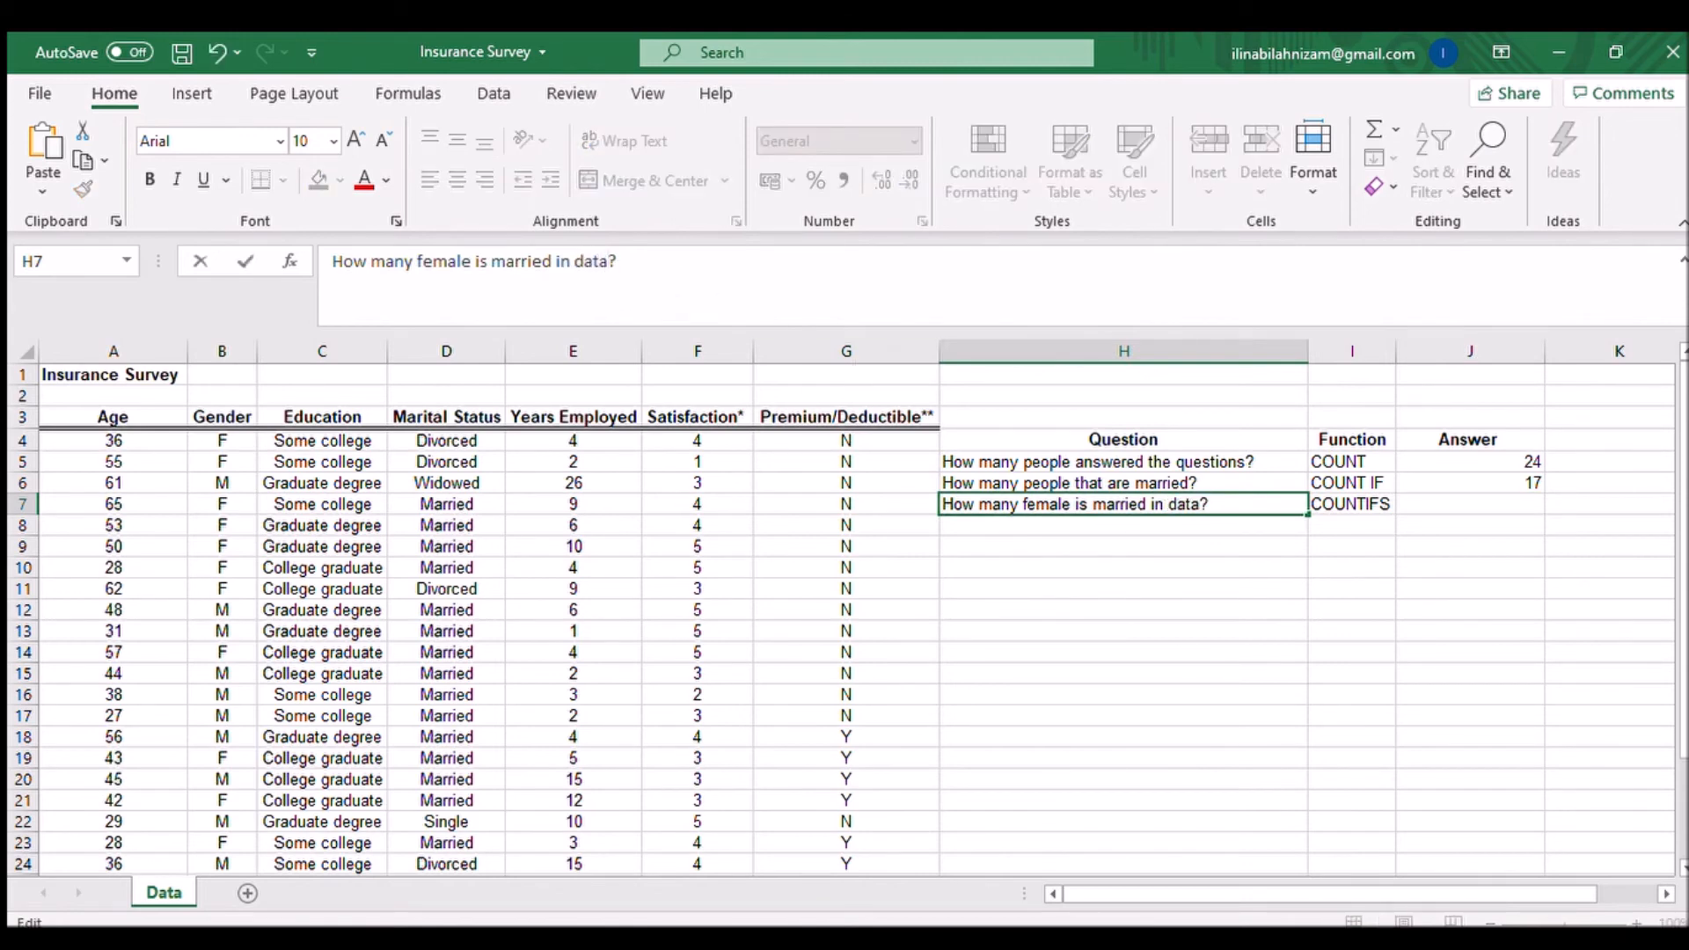
Step: Start a COUNTIFS formula in the third answer cell with range D4:D27 and criterion D7
{"action": "left_click", "coordinate": [1427, 502]}
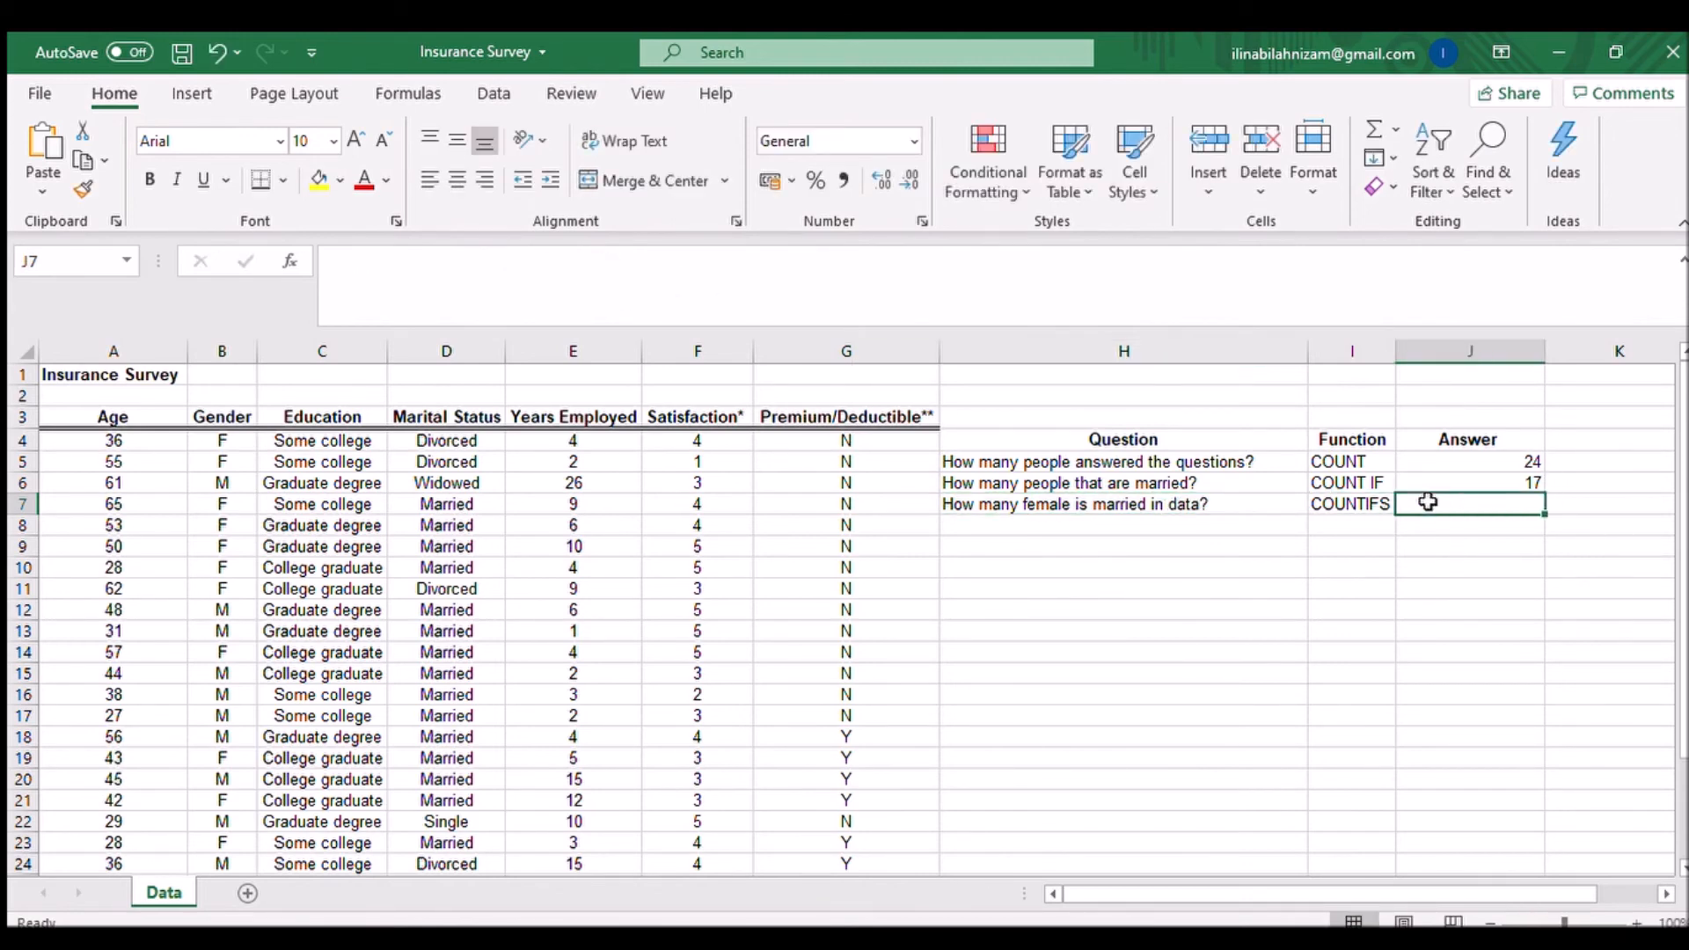
{"action": "type", "text": "=count"}
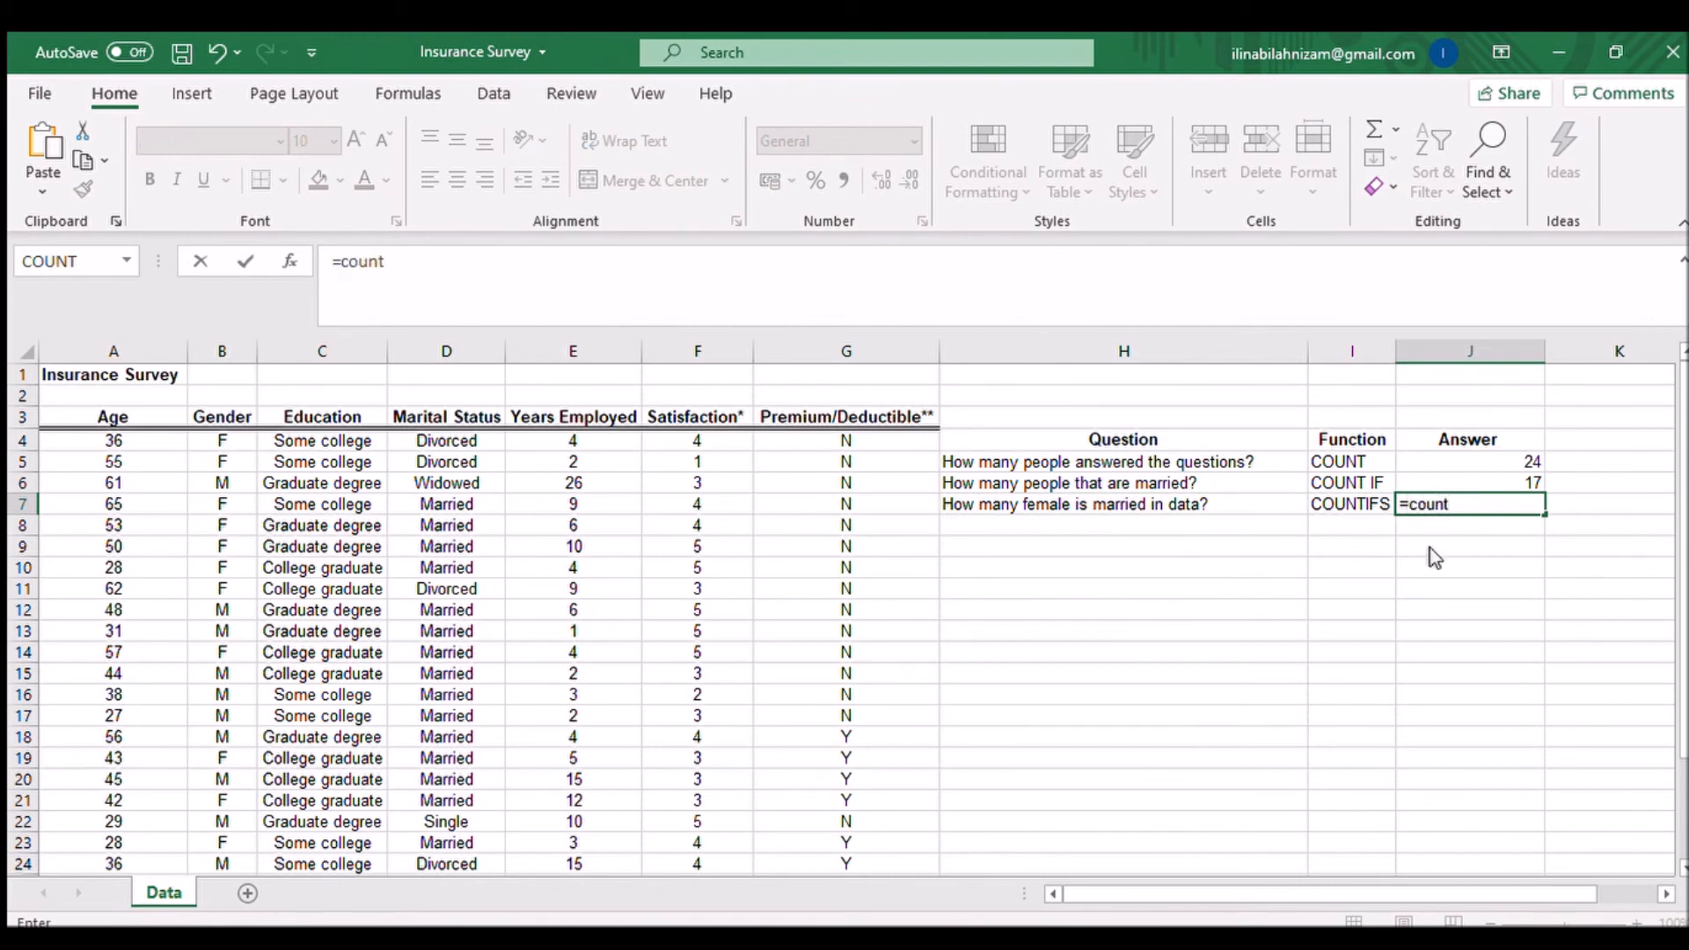
{"action": "key", "text": "Tab"}
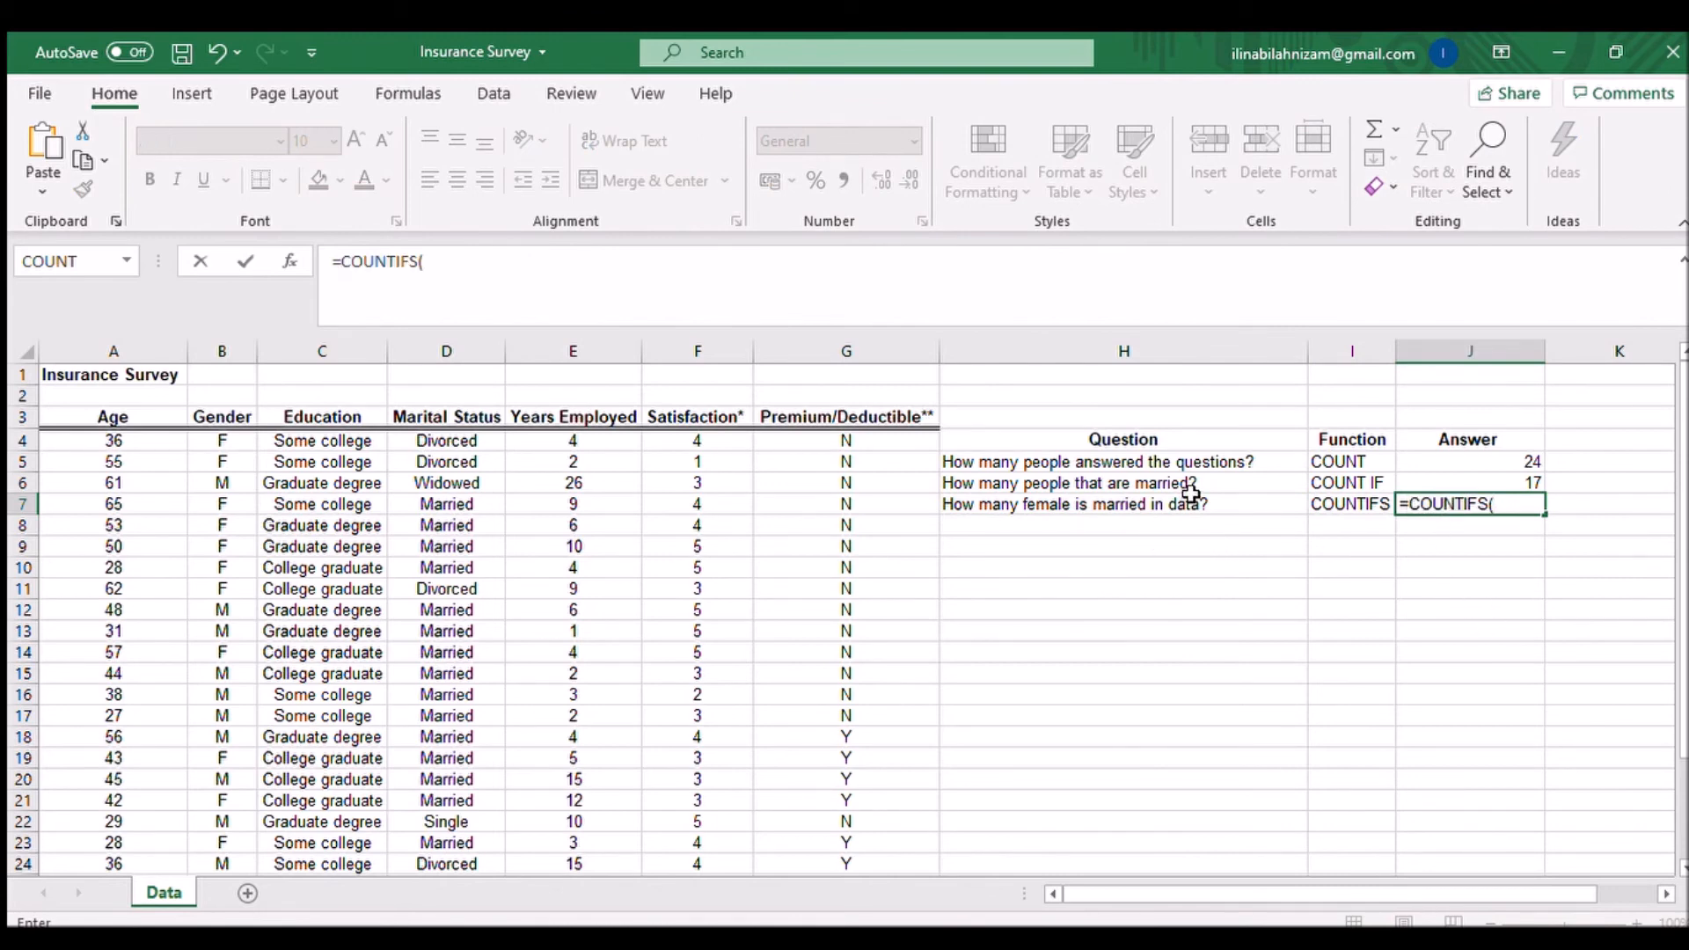
{"action": "left_click", "coordinate": [479, 437]}
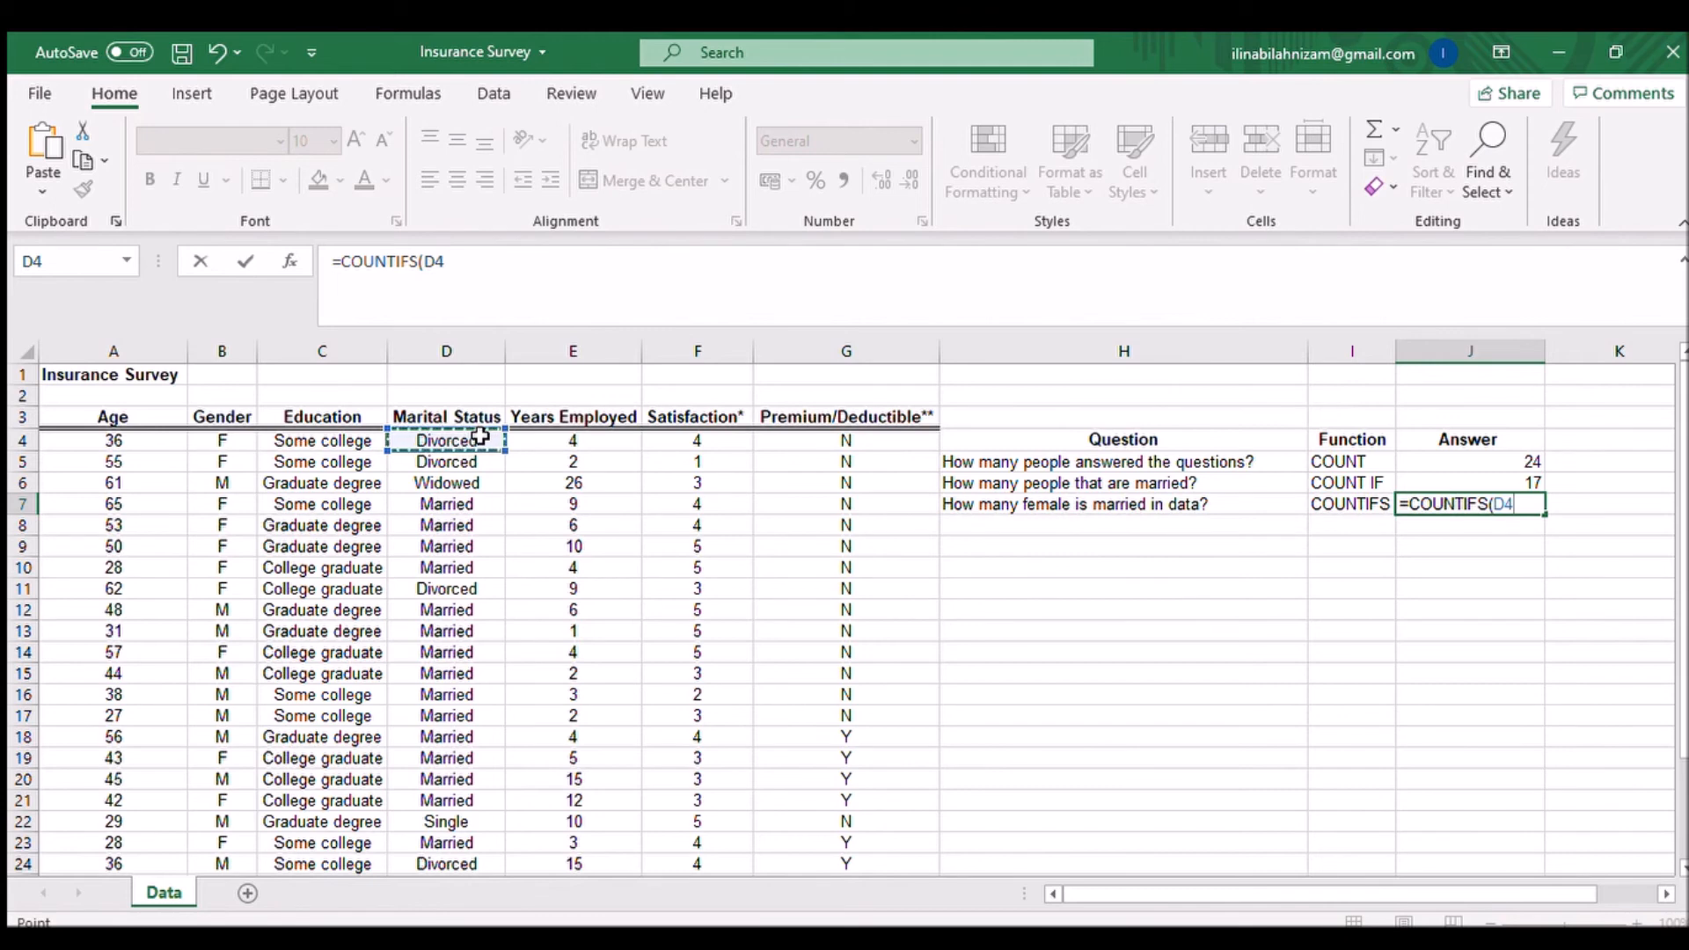
{"action": "key", "text": "ctrl+shift+Down"}
{"action": "left_click", "coordinate": [585, 292]}
{"action": "type", "text": ","}
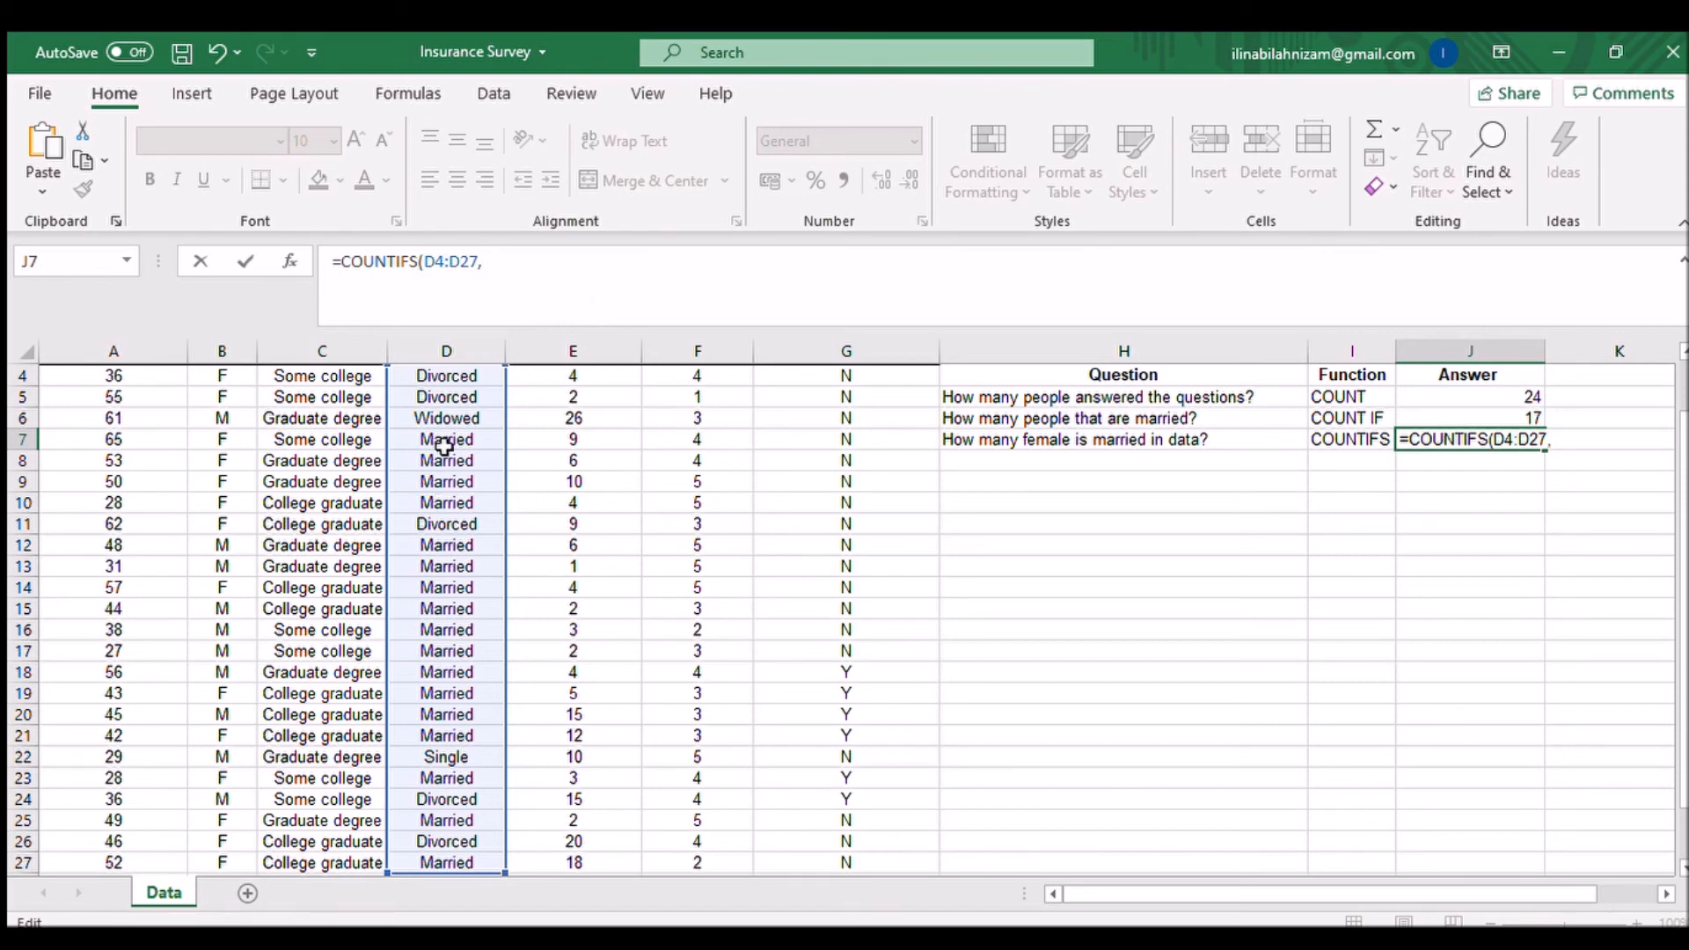
{"action": "scroll", "coordinate": [453, 494], "scroll_direction": "up", "scroll_amount": 1}
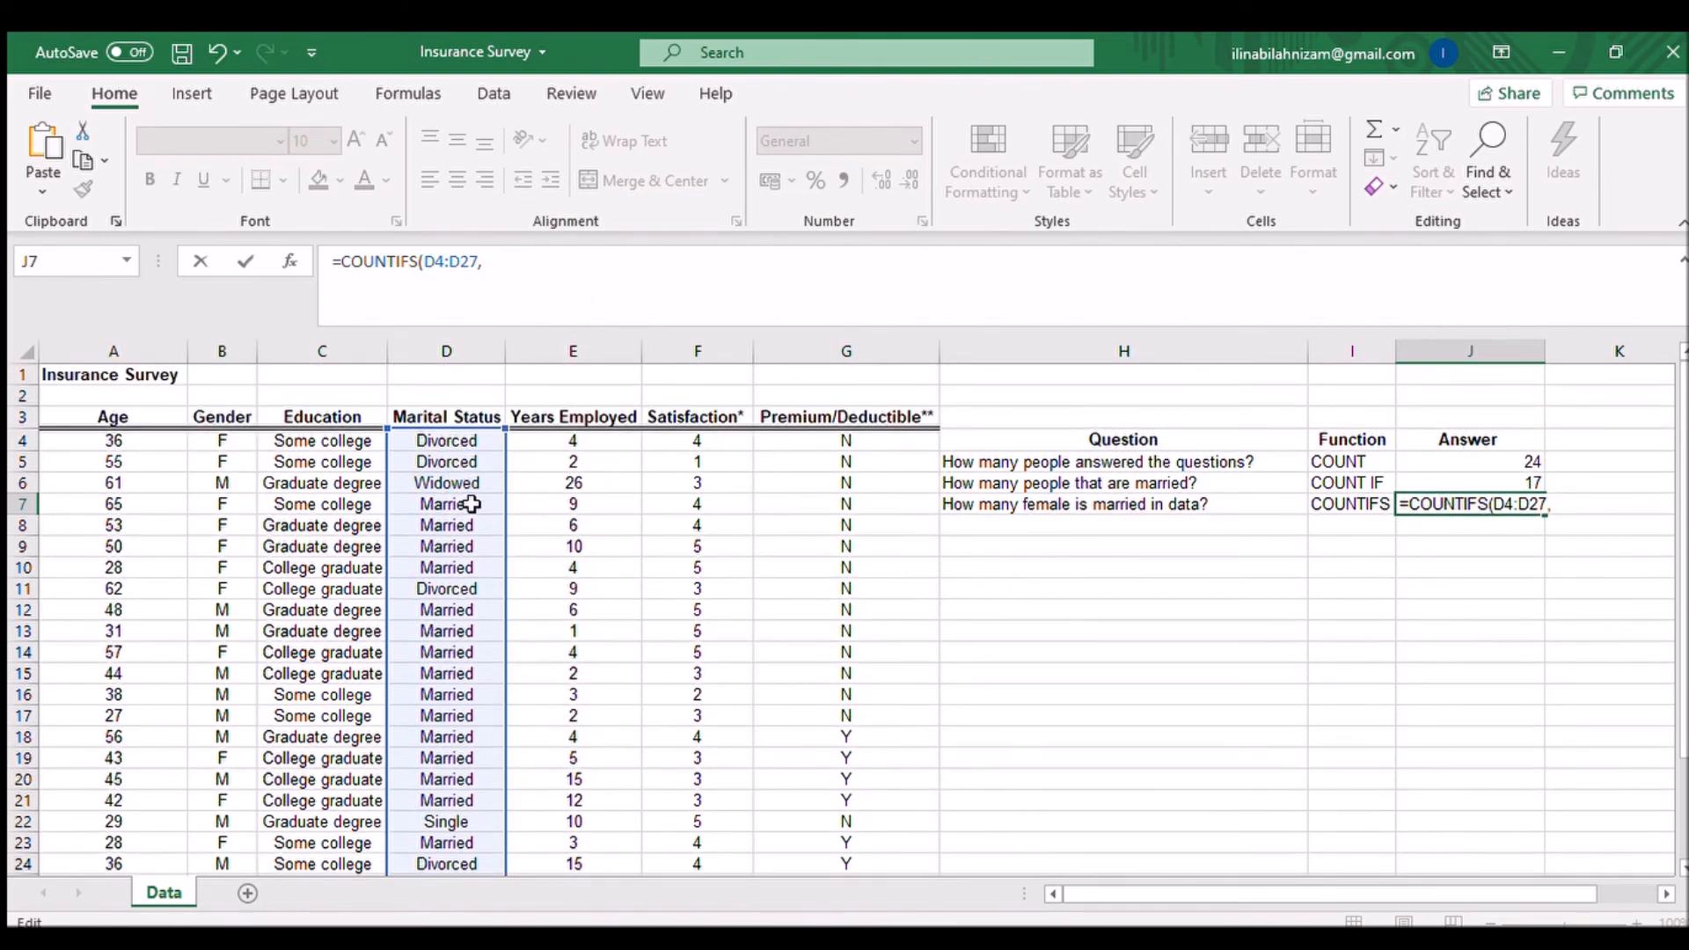
{"action": "left_click", "coordinate": [466, 504]}
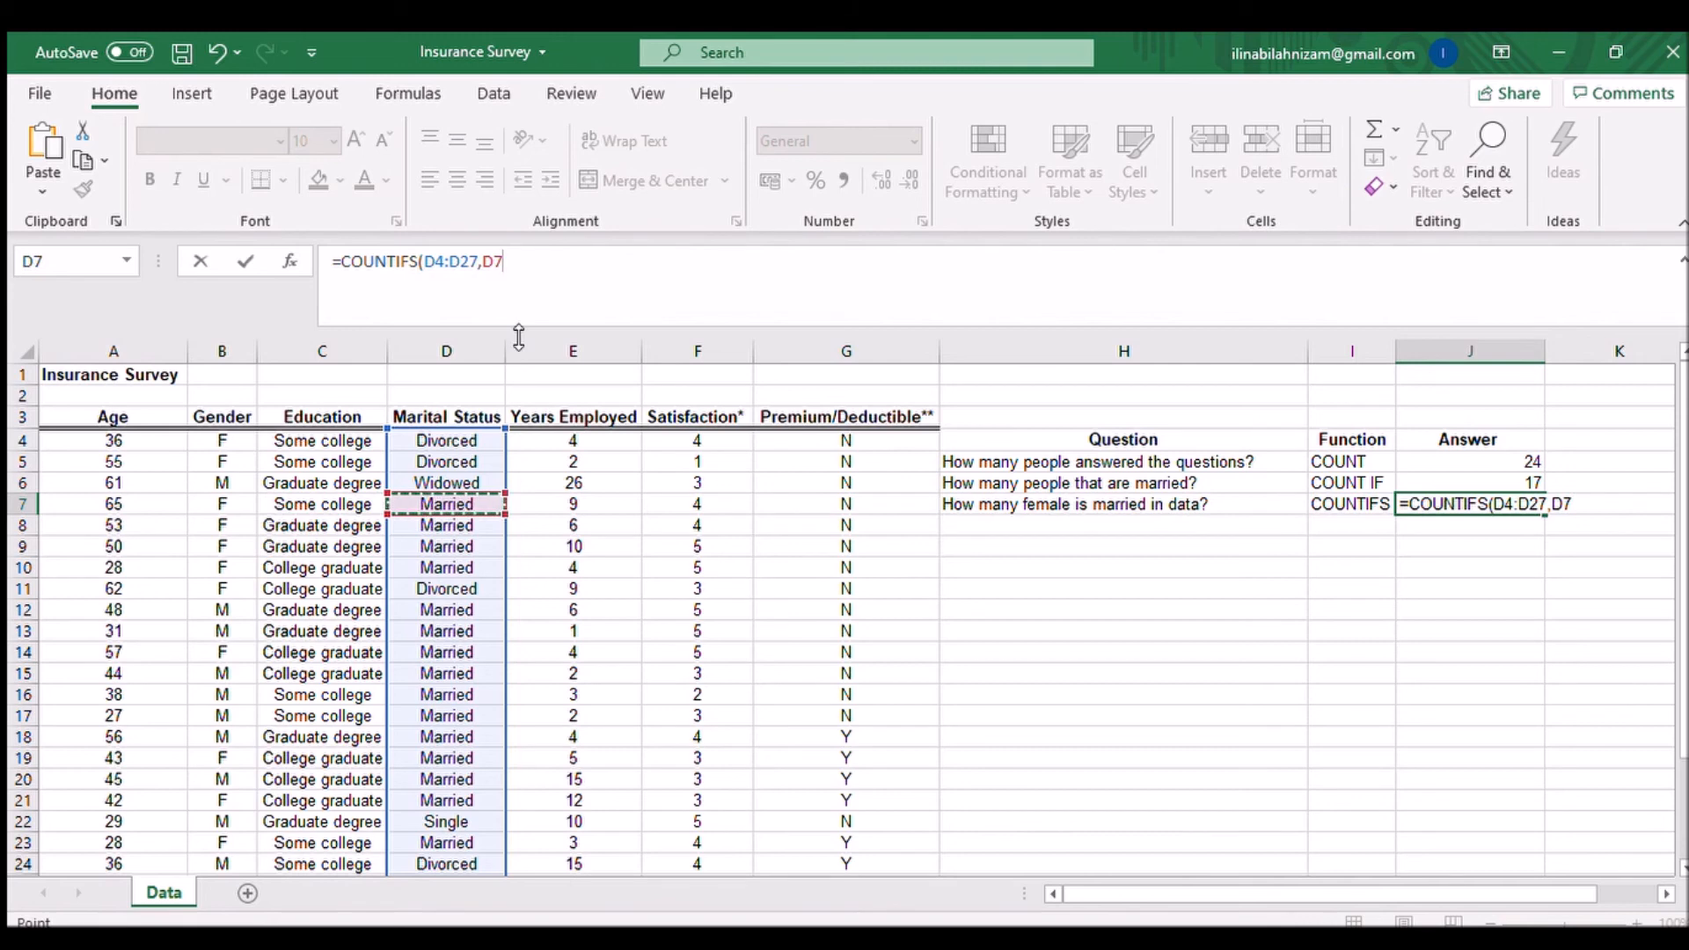
{"action": "type", "text": ","}
Step: Add the Gender range B4:B27 with criterion B7 and confirm the COUNTIFS formula
{"action": "left_click", "coordinate": [223, 438]}
{"action": "key", "text": "ctrl+shift+Down"}
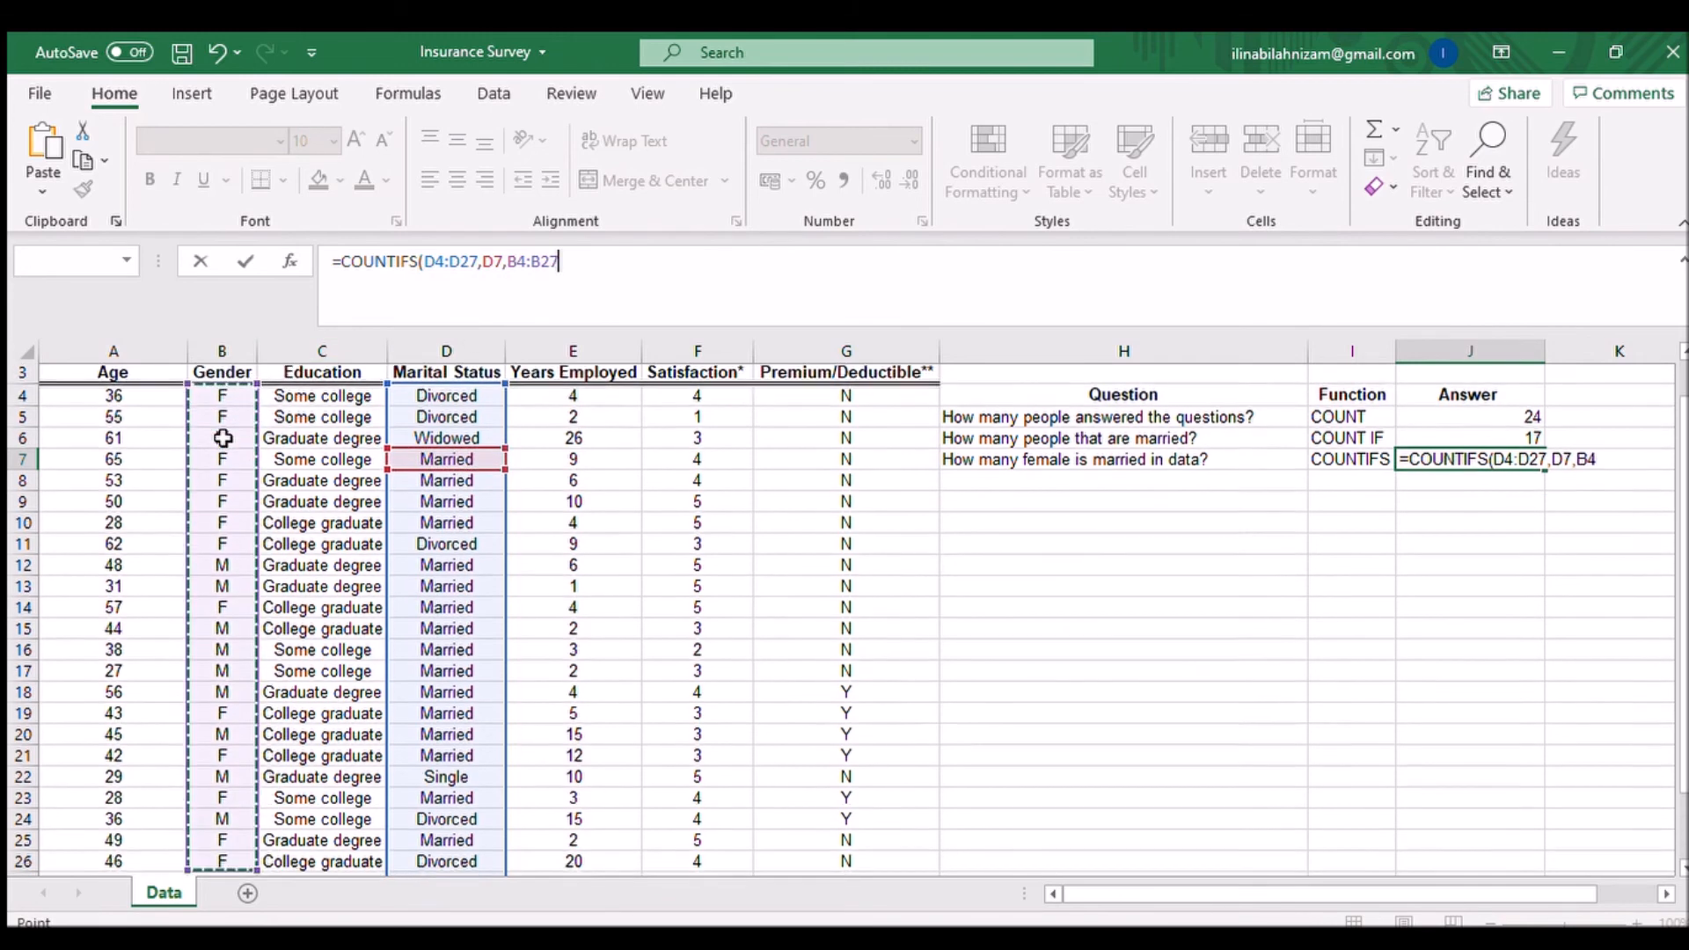
{"action": "type", "text": ","}
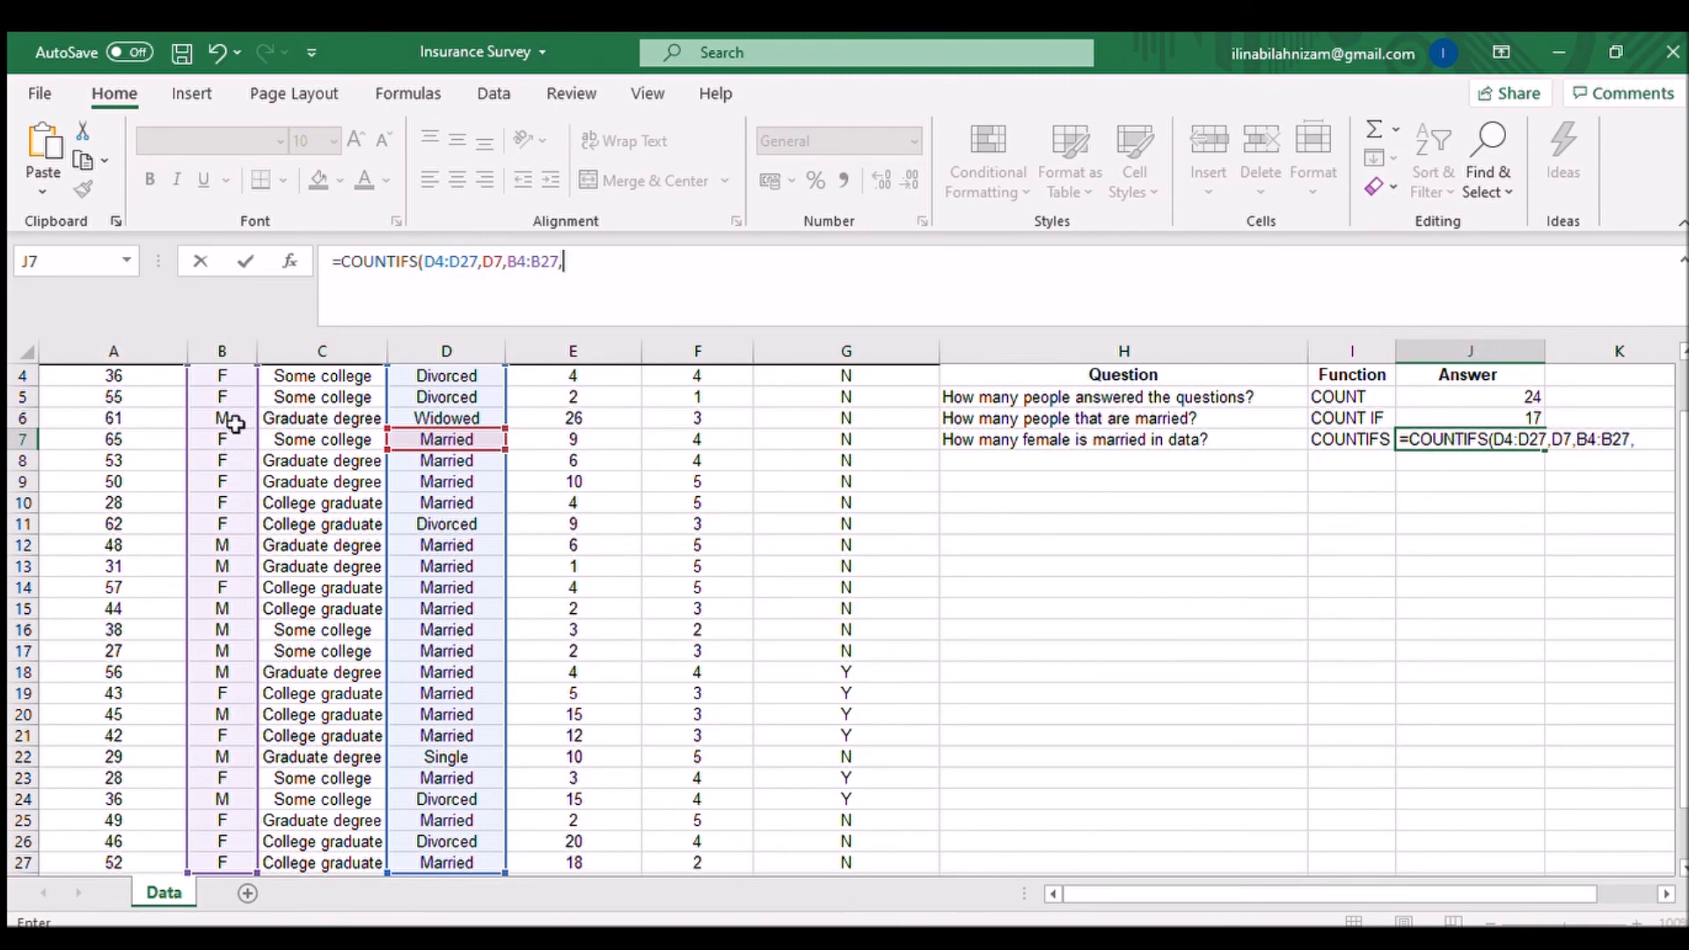
{"action": "left_click", "coordinate": [238, 437]}
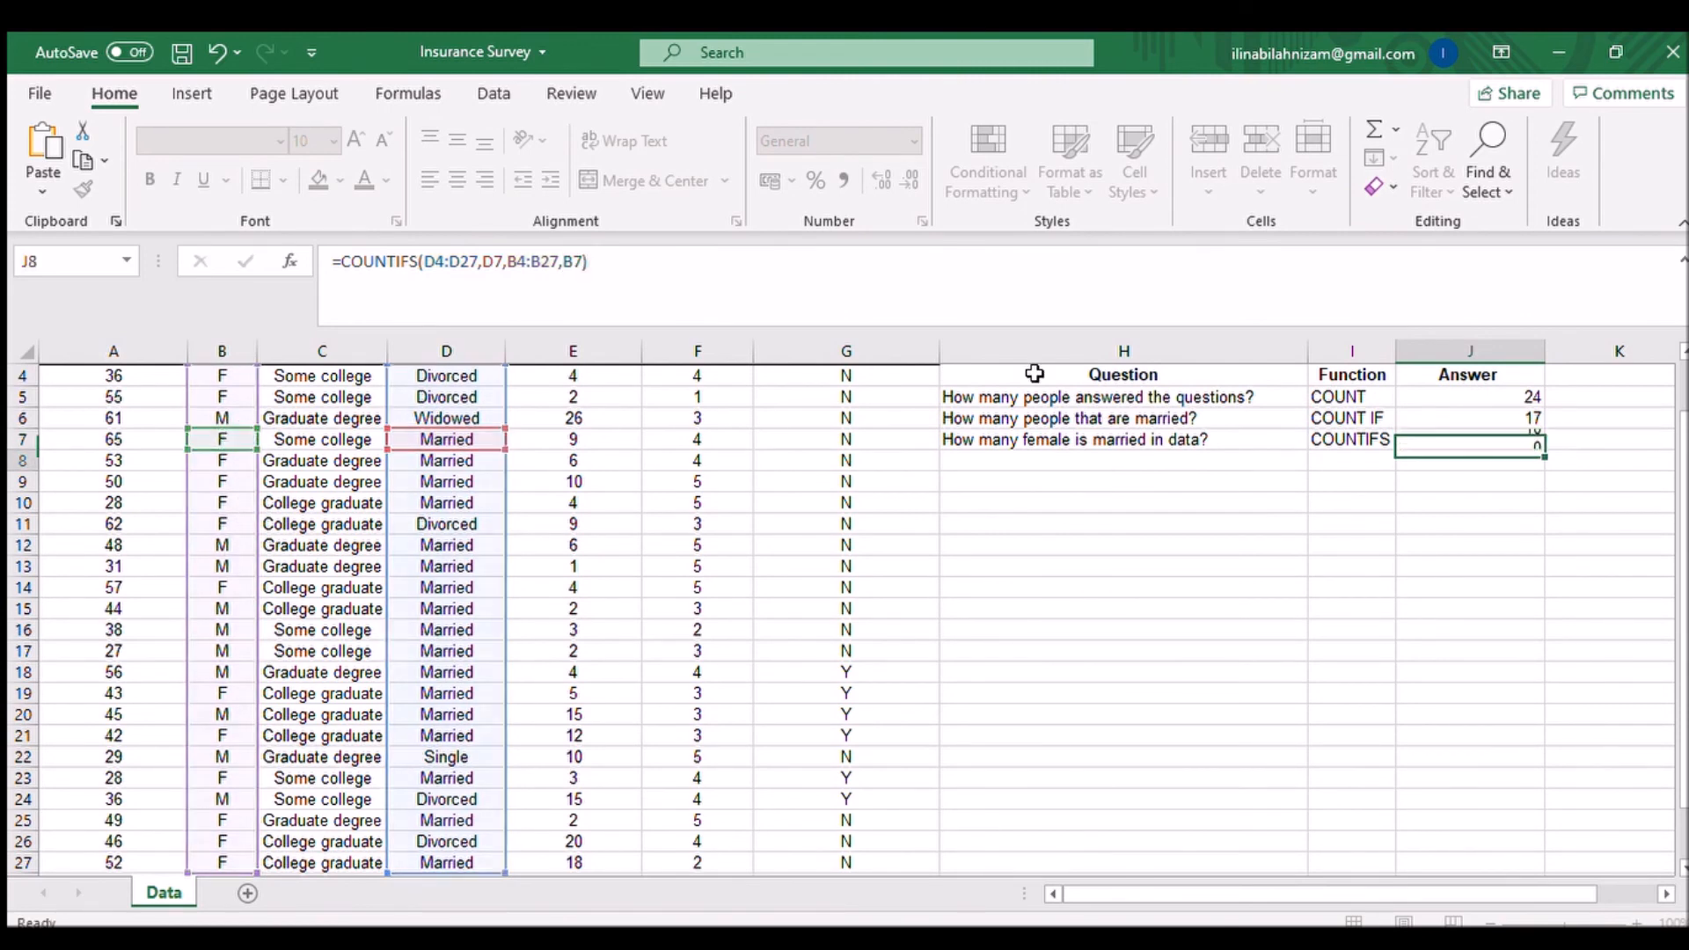
{"action": "key", "text": "Return"}
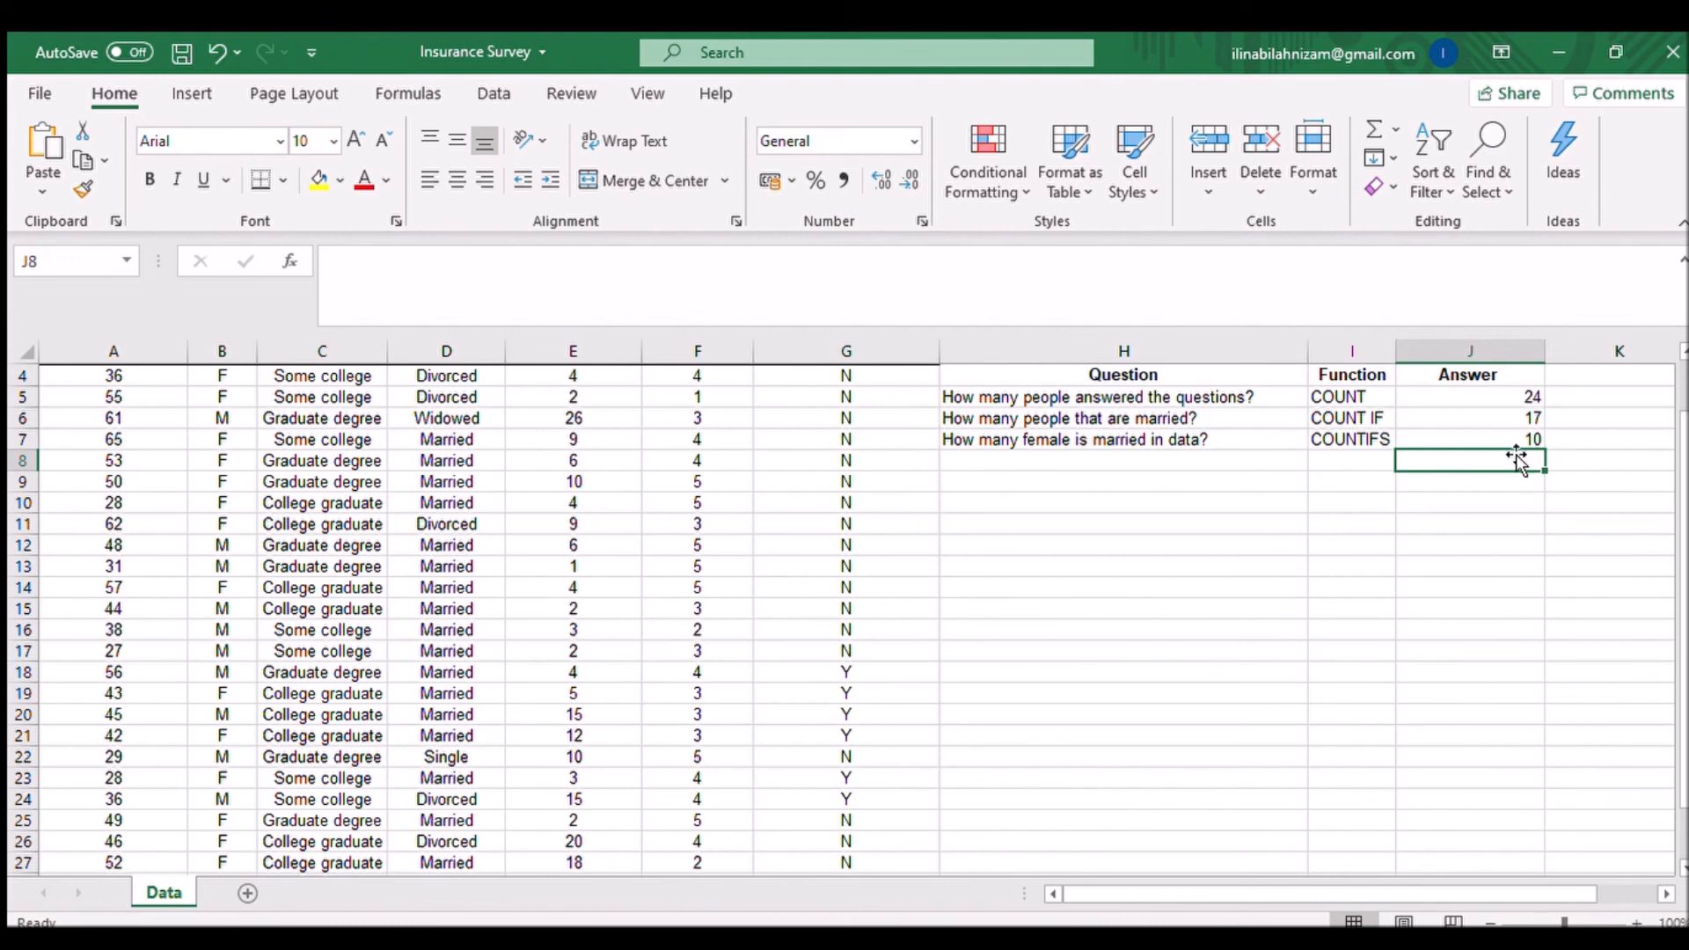
{"action": "scroll", "coordinate": [1515, 450], "scroll_direction": "up", "scroll_amount": 1}
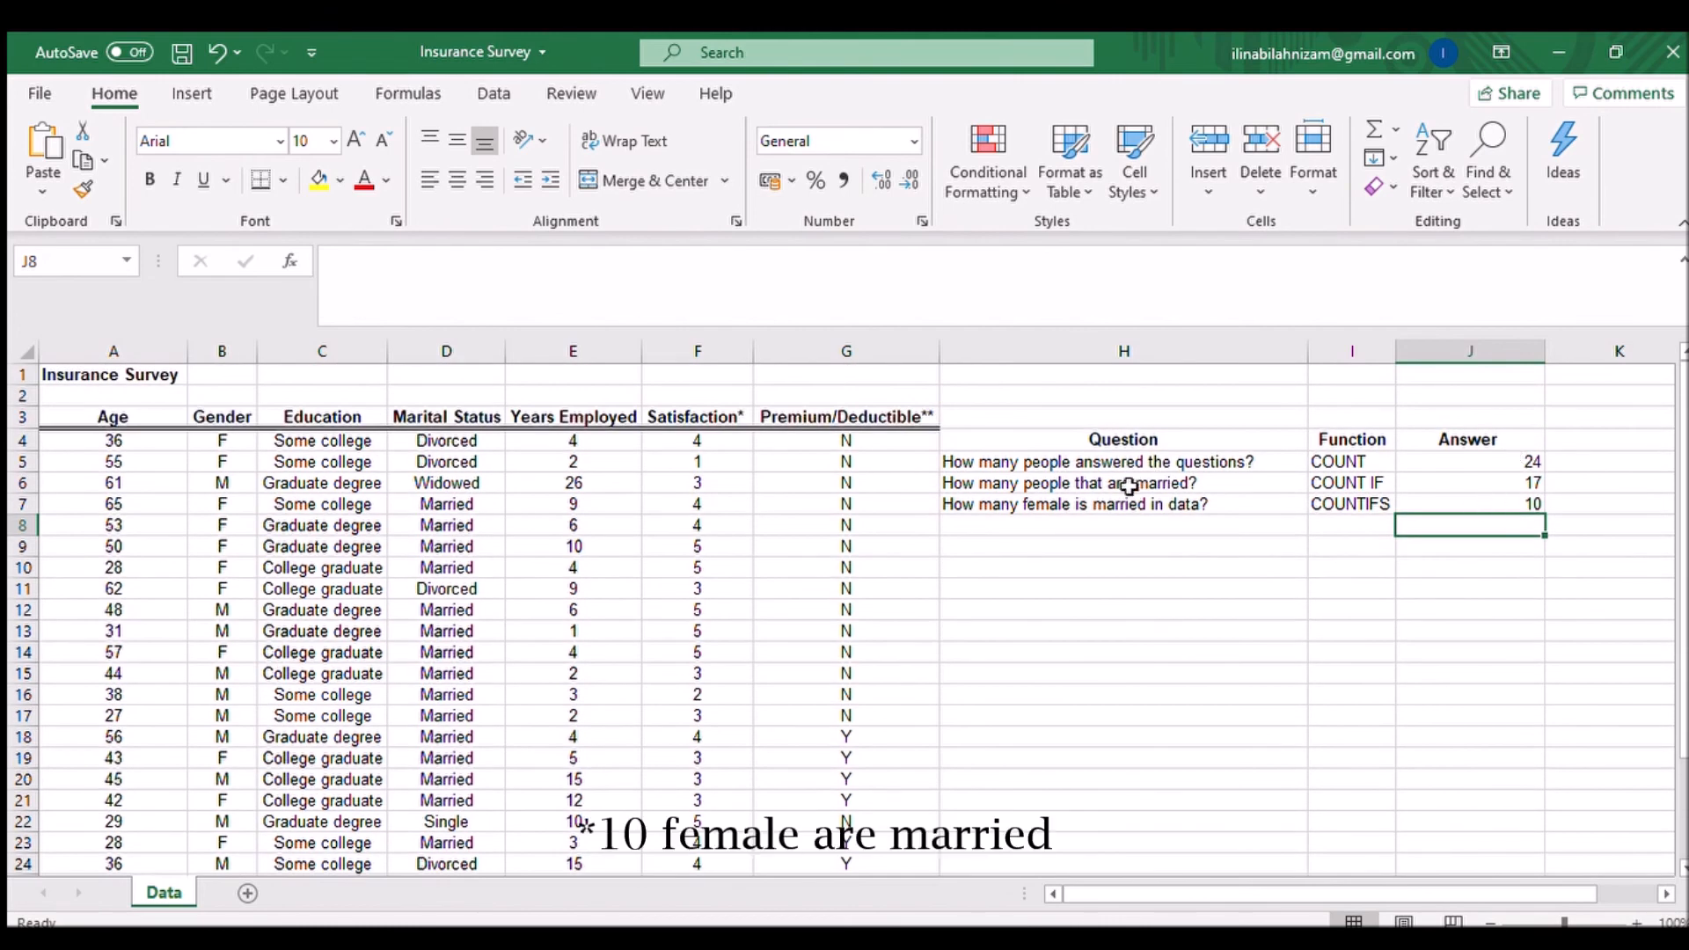